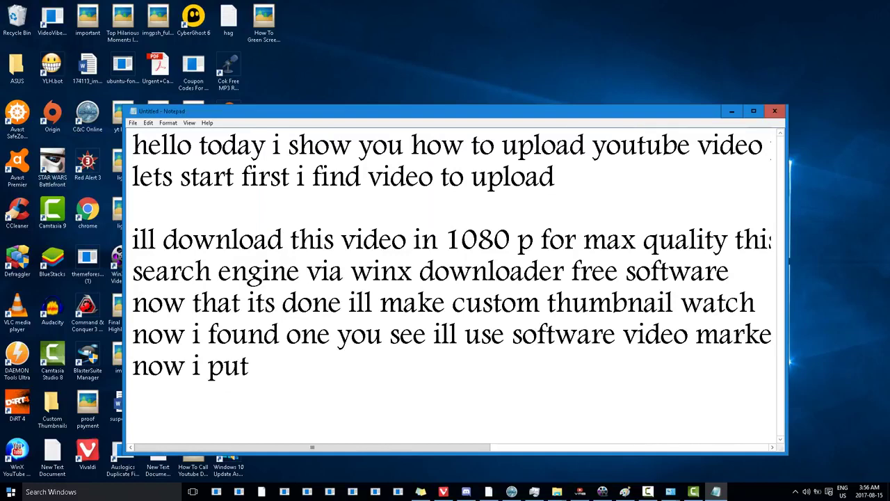
{"action": "type", "text": "all titles"}
{"action": "key", "text": "BackSpace"}
{"action": "key", "text": "BackSpace"}
{"action": "key", "text": "BackSpace"}
{"action": "key", "text": "BackSpace"}
{"action": "key", "text": "BackSpace"}
{"action": "key", "text": "BackSpace"}
{"action": "key", "text": "BackSpace"}
{"action": "key", "text": "BackSpace"}
{"action": "key", "text": "BackSpace"}
{"action": "key", "text": "BackSpace"}
Step: Complete the last note line with "title renamed file with it put it inside properties too and pasted tags inside custom thumbnail as well"
{"action": "type", "text": "title rem"}
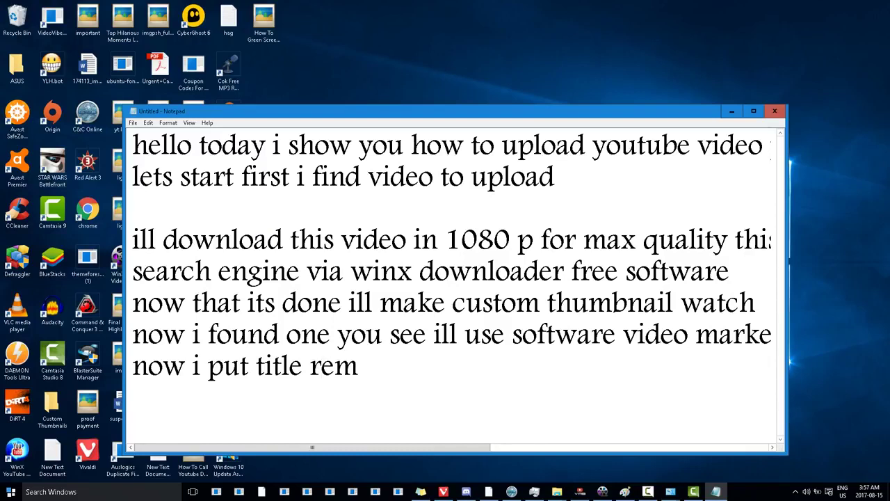
{"action": "key", "text": "BackSpace"}
{"action": "type", "text": "named file wi"}
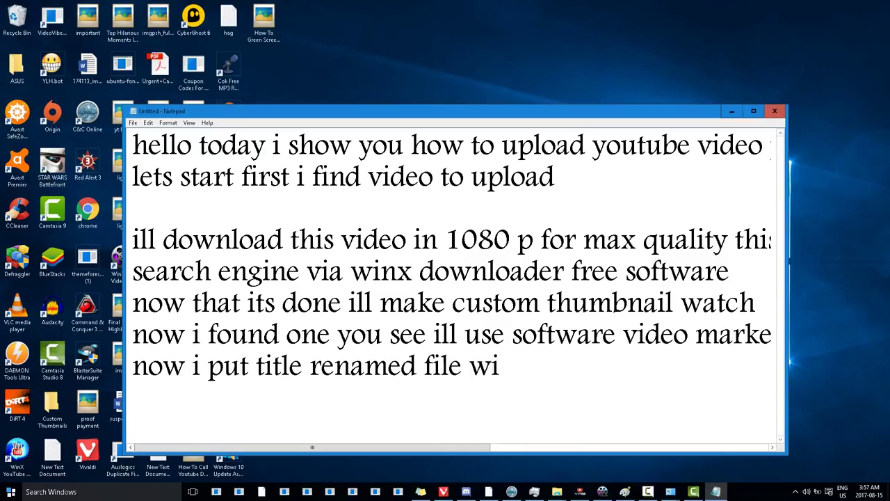
{"action": "type", "text": "th it put it in"}
{"action": "key", "text": "BackSpace"}
{"action": "type", "text": "t inside prope"}
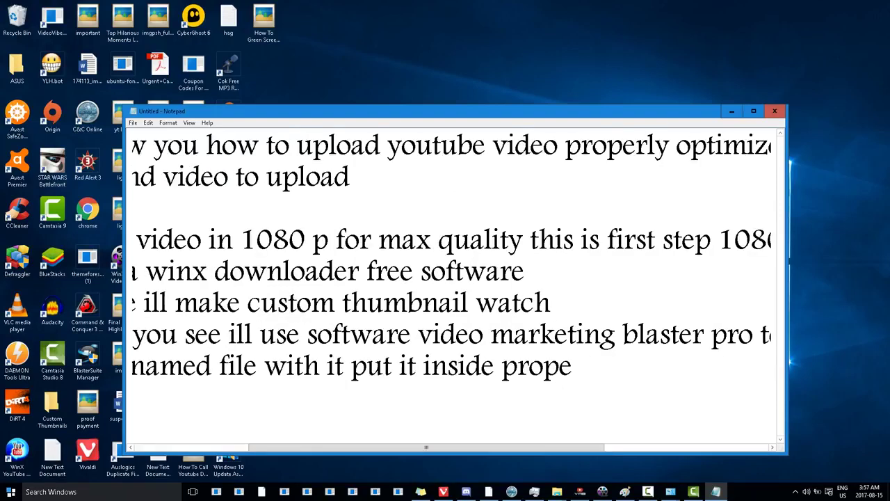
{"action": "type", "text": "rties too and"}
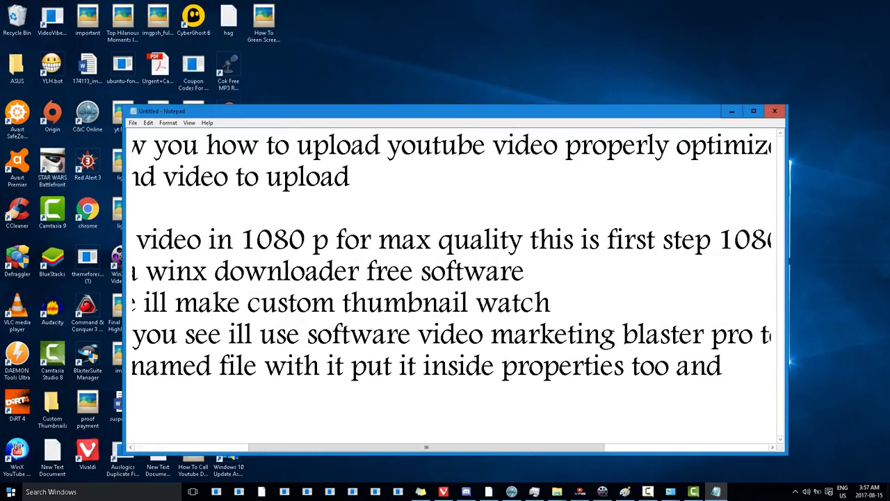
{"action": "type", "text": " pas"}
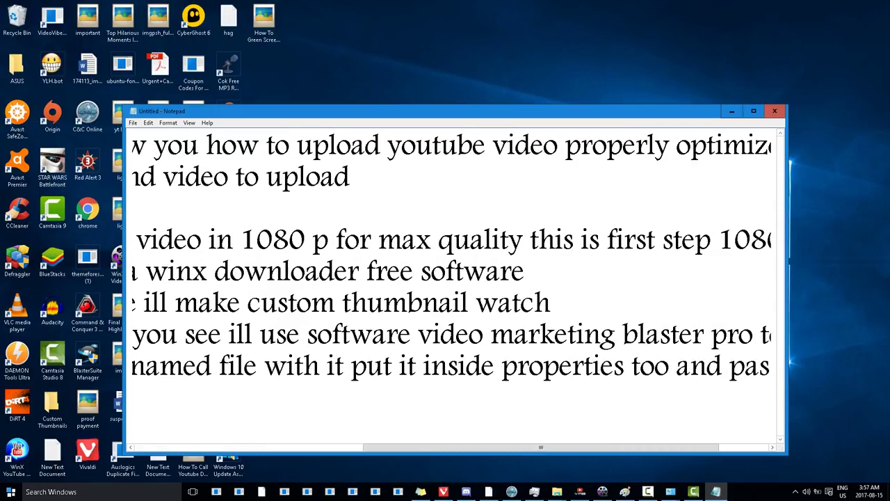
{"action": "type", "text": "ted tags inside custom thumban"}
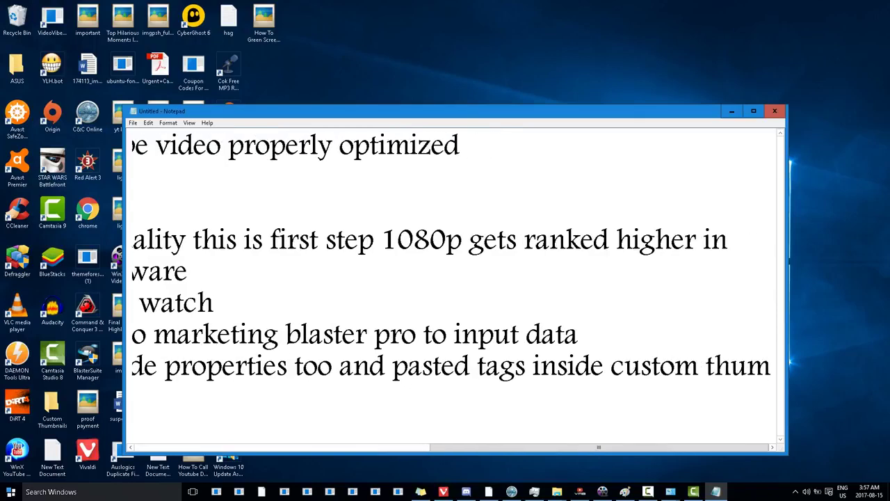
{"action": "key", "text": "BackSpace"}
{"action": "type", "text": "nail as well"}
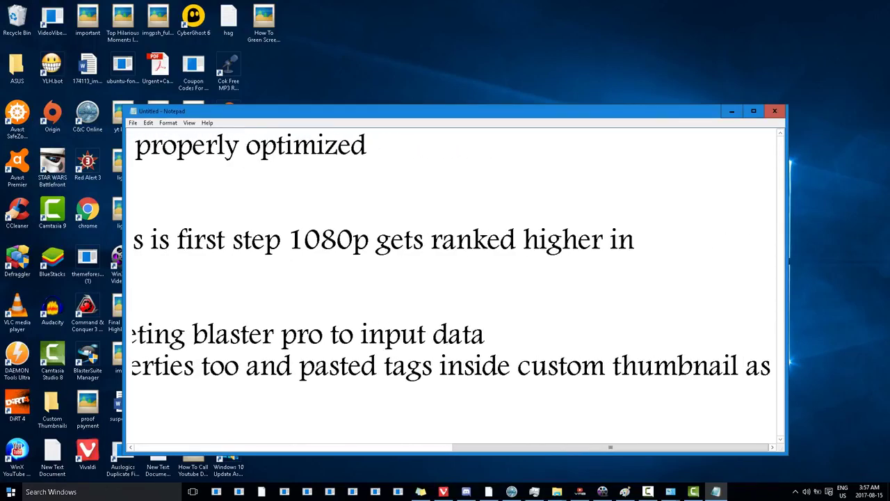
Step: Add a new note line reading "now same for video file lets do this" and minimize the note
{"action": "key", "text": "Return"}
{"action": "type", "text": "now for n"}
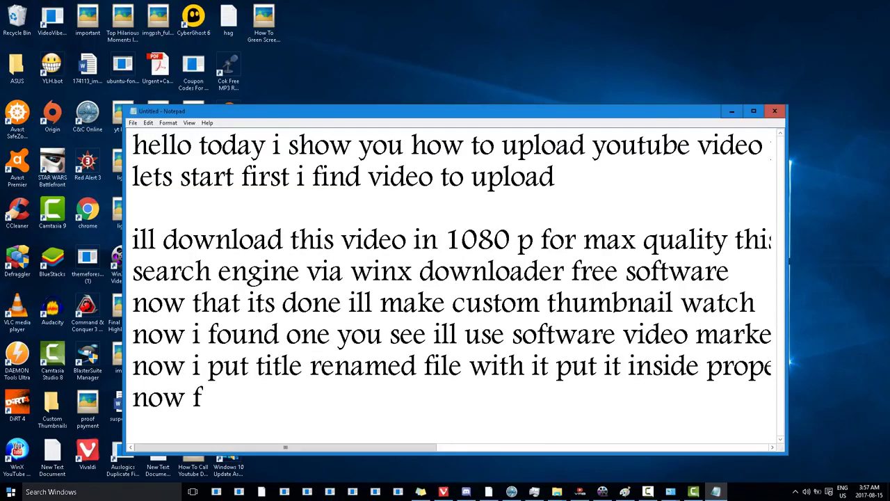
{"action": "key", "text": "BackSpace"}
{"action": "key", "text": "BackSpace"}
{"action": "key", "text": "BackSpace"}
{"action": "key", "text": "BackSpace"}
{"action": "key", "text": "BackSpace"}
{"action": "type", "text": "same for"}
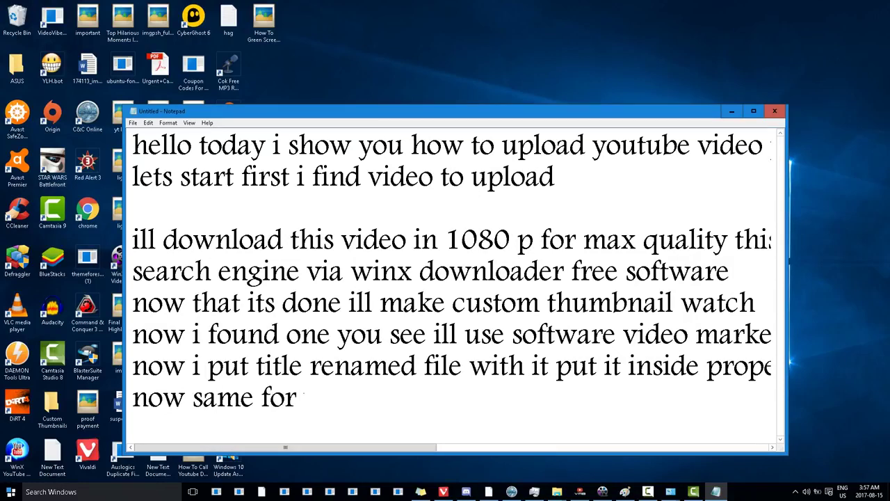
{"action": "type", "text": " video file le"}
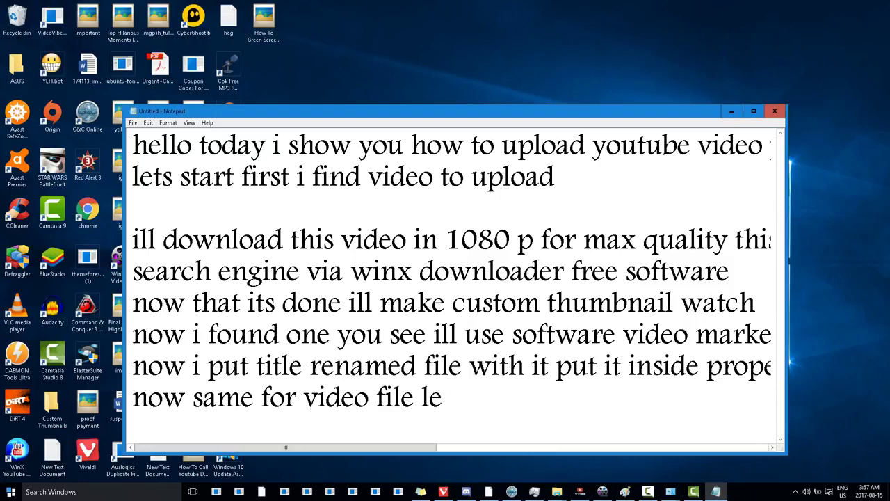
{"action": "type", "text": "ts do this"}
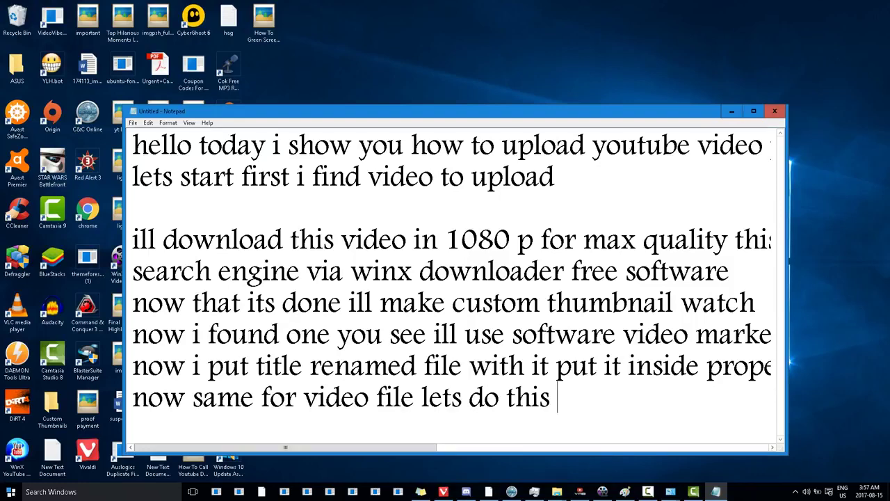
{"action": "left_click", "coordinate": [732, 111]}
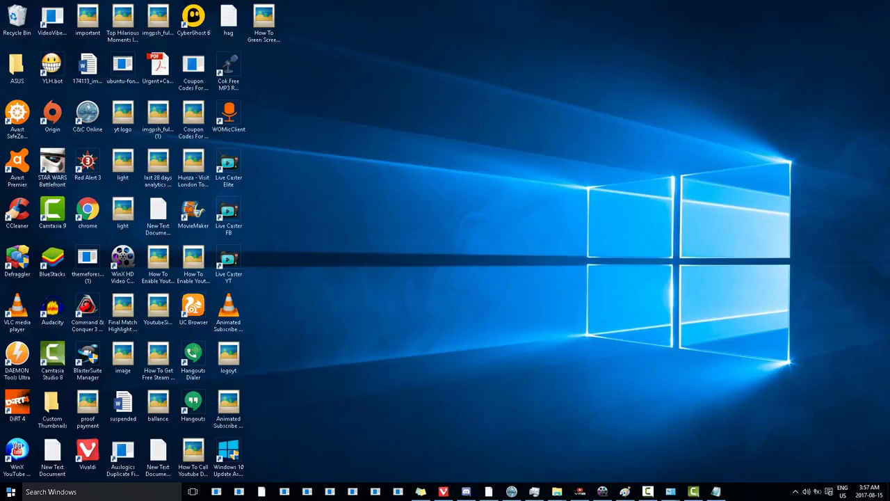
Step: Switch to the browser and play the track "Brazilian Disappearance" from the YouTube Audio Library
{"action": "left_click", "coordinate": [489, 492]}
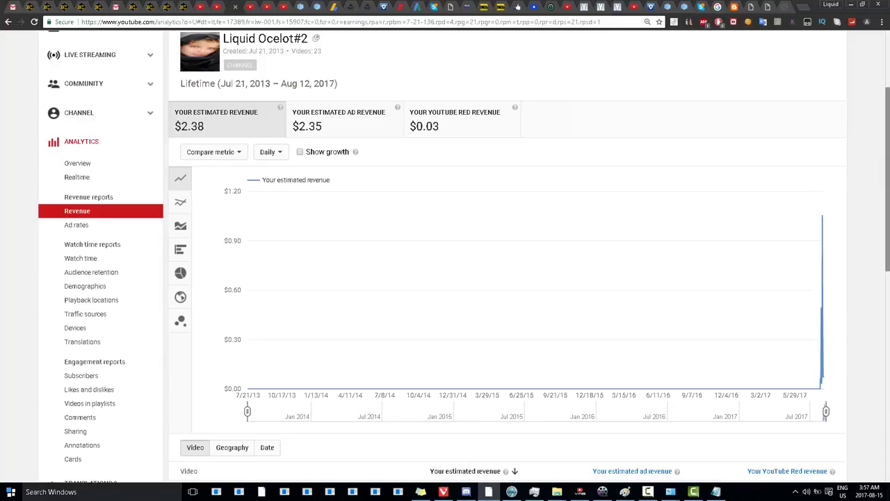
{"action": "left_click", "coordinate": [185, 7]}
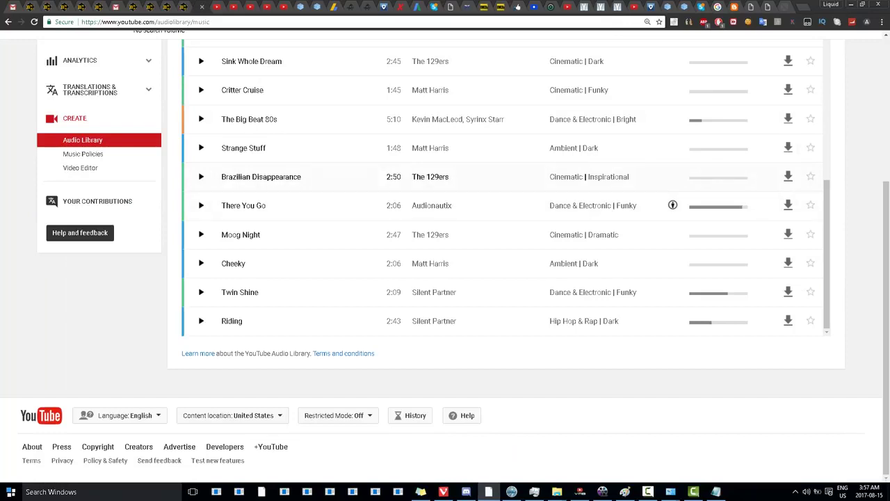
{"action": "left_click", "coordinate": [320, 177]}
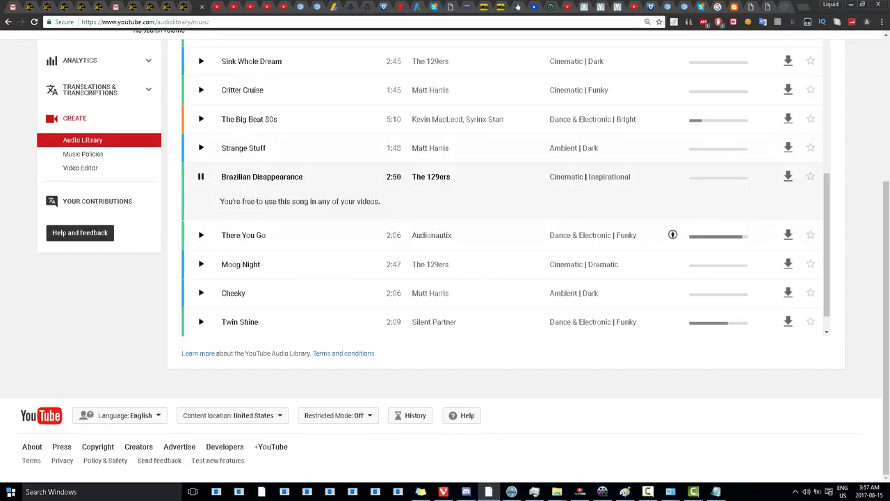
{"action": "left_click", "coordinate": [823, 21]}
{"action": "left_click", "coordinate": [822, 21]}
{"action": "left_click", "coordinate": [851, 4]}
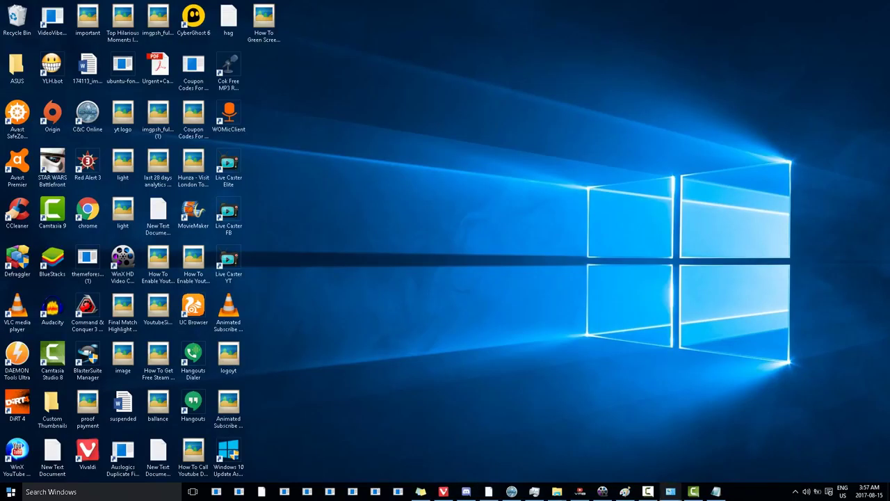
Step: Look through the WinX_Youtube_DownloadFiles and WinX_HD_Video_Converter_Deluxe folders on drive Data2 (F:) in File Explorer
{"action": "mouse_move", "coordinate": [557, 491]}
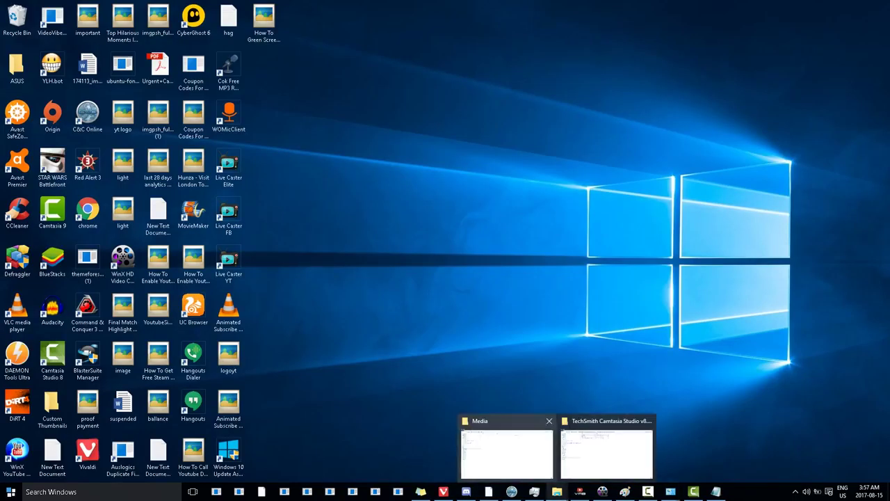
{"action": "left_click", "coordinate": [606, 453]}
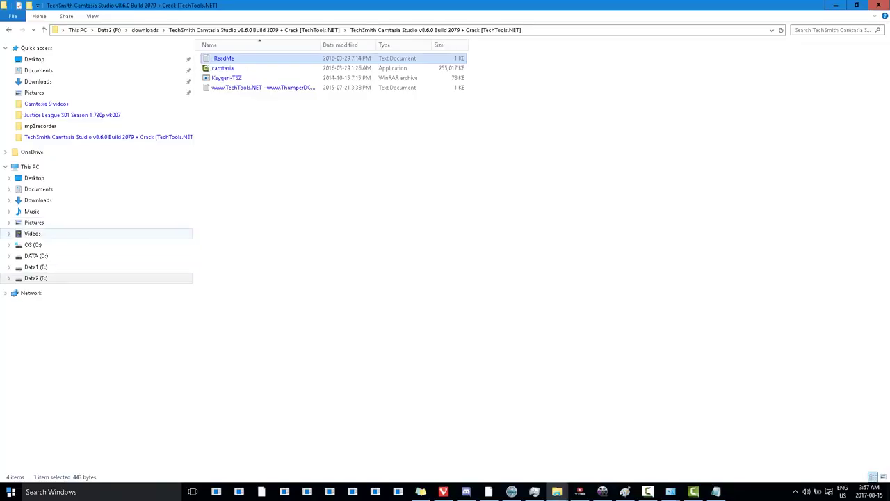
{"action": "left_click", "coordinate": [36, 278]}
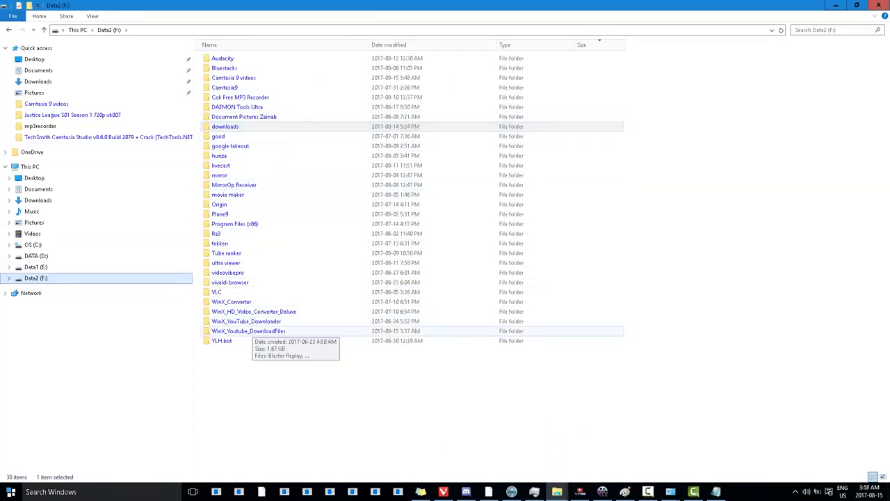
{"action": "double_click", "coordinate": [249, 331]}
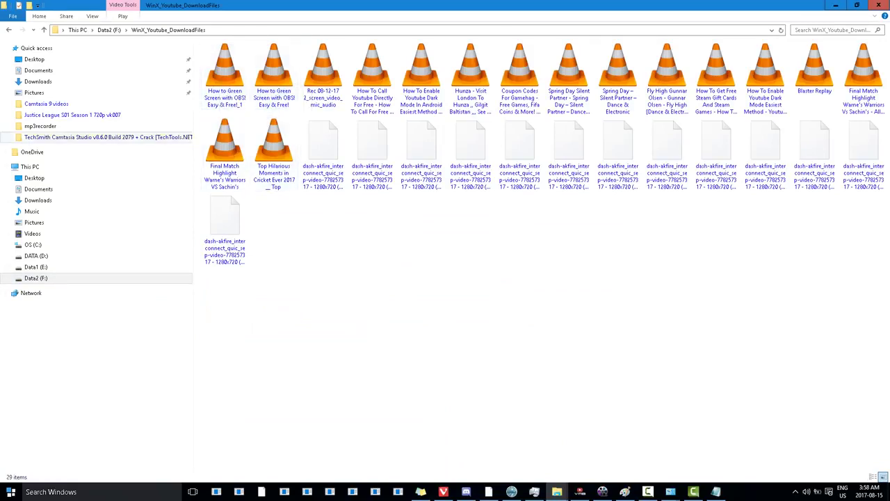
{"action": "left_click", "coordinate": [8, 29]}
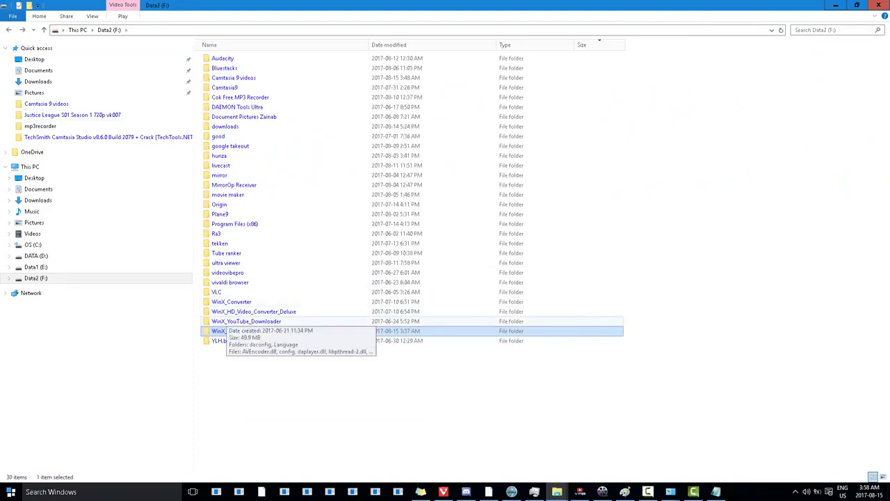
{"action": "double_click", "coordinate": [254, 311]}
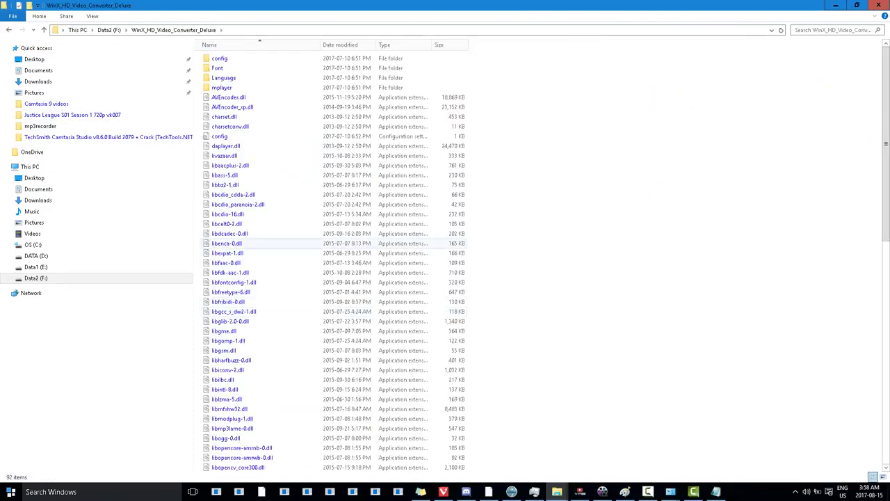
{"action": "left_click", "coordinate": [8, 29]}
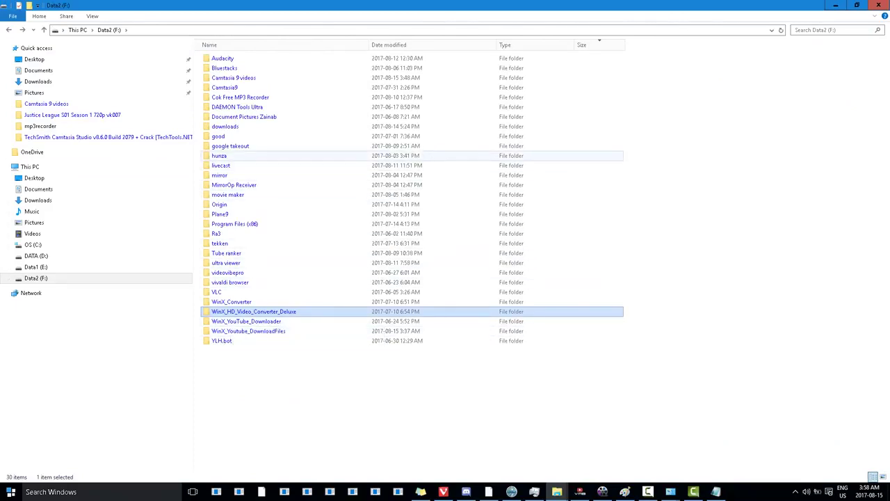
{"action": "left_click", "coordinate": [835, 5]}
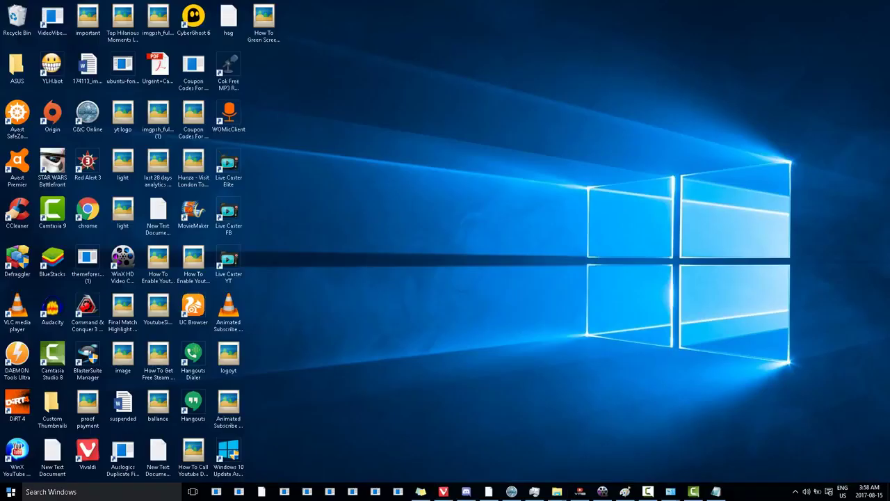
Step: Launch WinX HD Video Converter Deluxe and open the output folder set in its options in a maximized window
{"action": "double_click", "coordinate": [122, 261]}
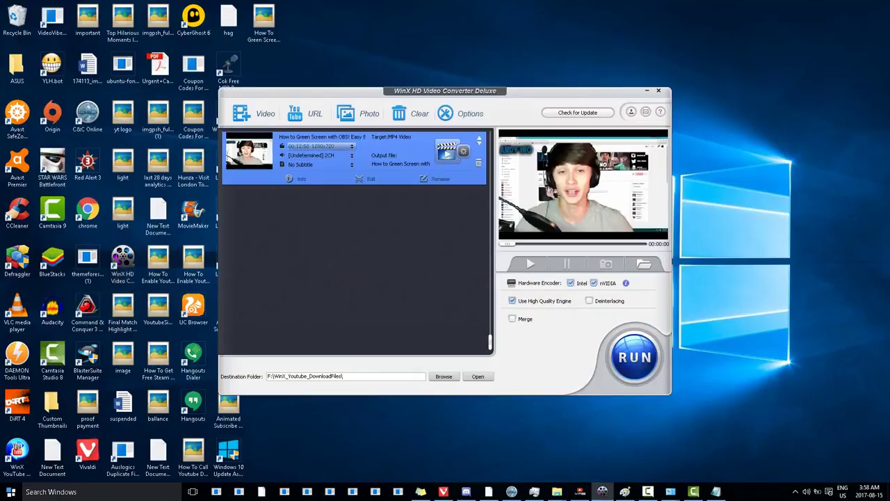
{"action": "left_click", "coordinate": [459, 113]}
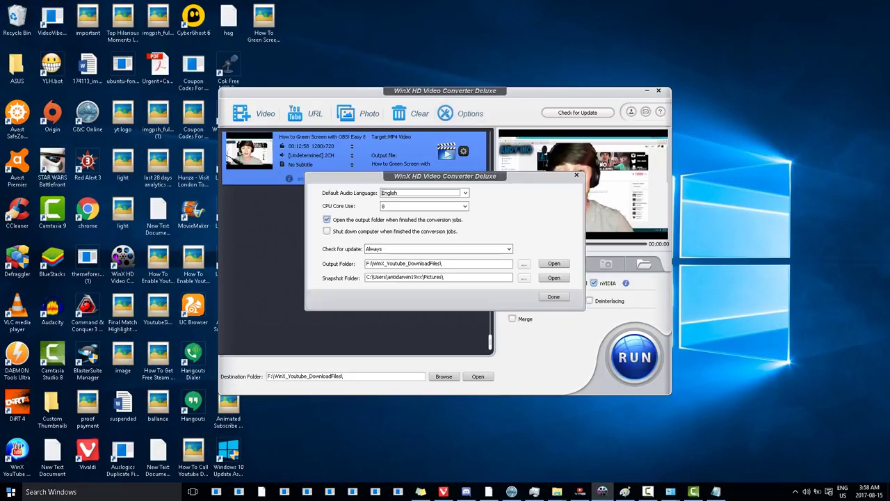
{"action": "left_click", "coordinate": [554, 264]}
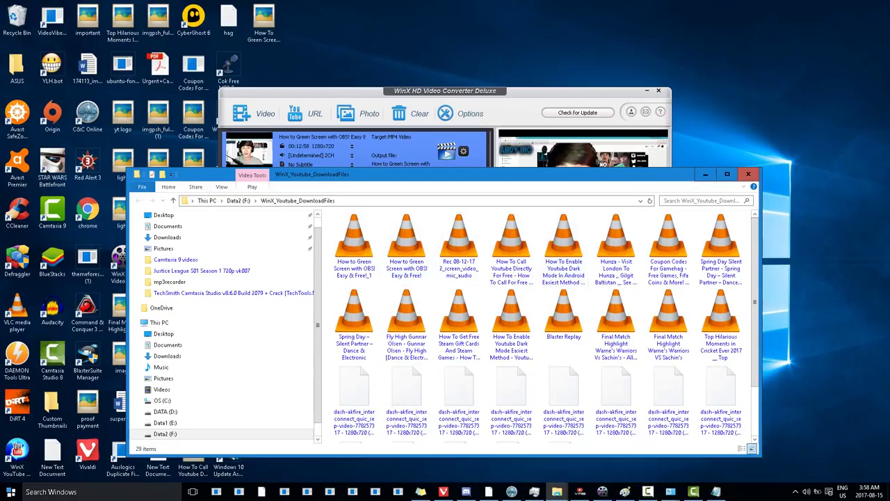
{"action": "double_click", "coordinate": [422, 174]}
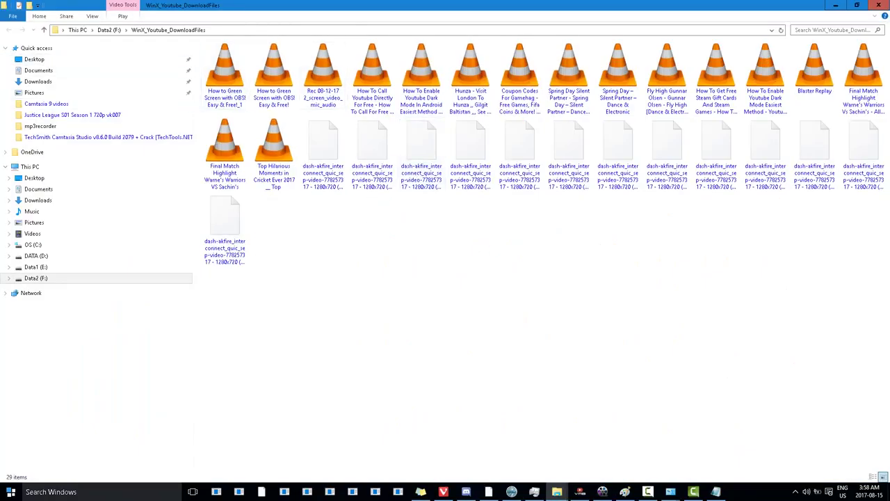
Step: Switch to Video Marketing Blaster Pro and copy the full title of the green screen video
{"action": "left_click", "coordinate": [580, 492]}
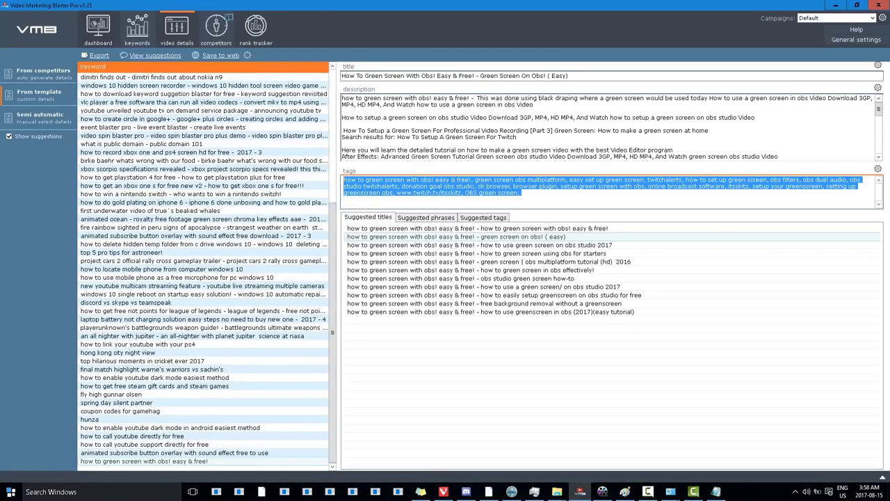
{"action": "left_click_drag", "start_coordinate": [577, 76], "coordinate": [341, 75]}
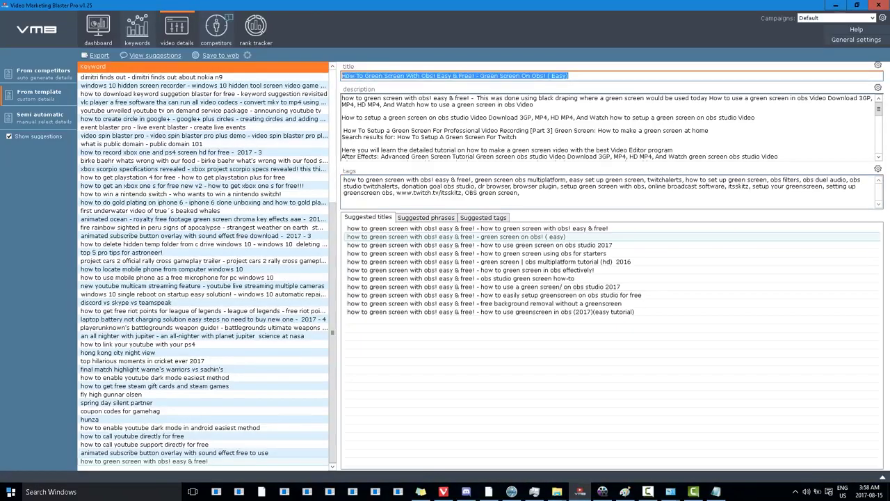
{"action": "right_click", "coordinate": [394, 79]}
{"action": "left_click", "coordinate": [418, 109]}
{"action": "left_click", "coordinate": [836, 5]}
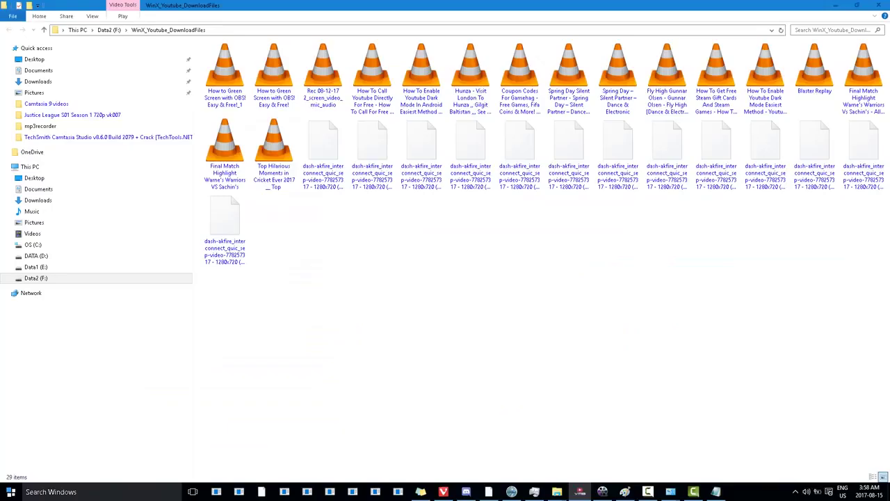
Step: Try to rename the video file "How to Green Screen with OBS! Easy & Free!_1" with the copied title
{"action": "right_click", "coordinate": [216, 92]}
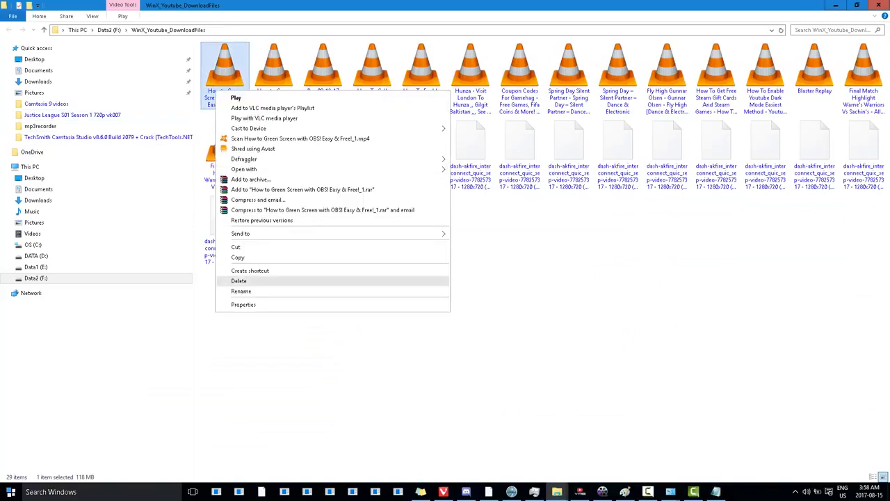
{"action": "left_click", "coordinate": [241, 291]}
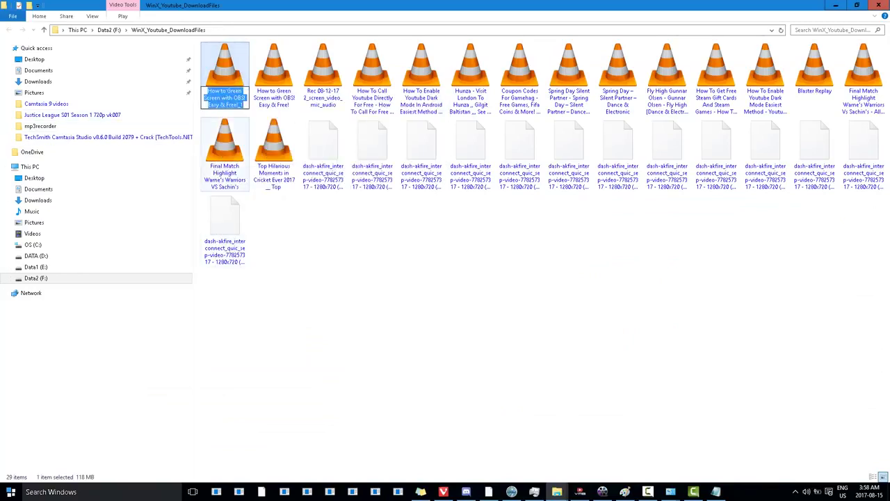
{"action": "right_click", "coordinate": [229, 104]}
{"action": "left_click", "coordinate": [259, 135]}
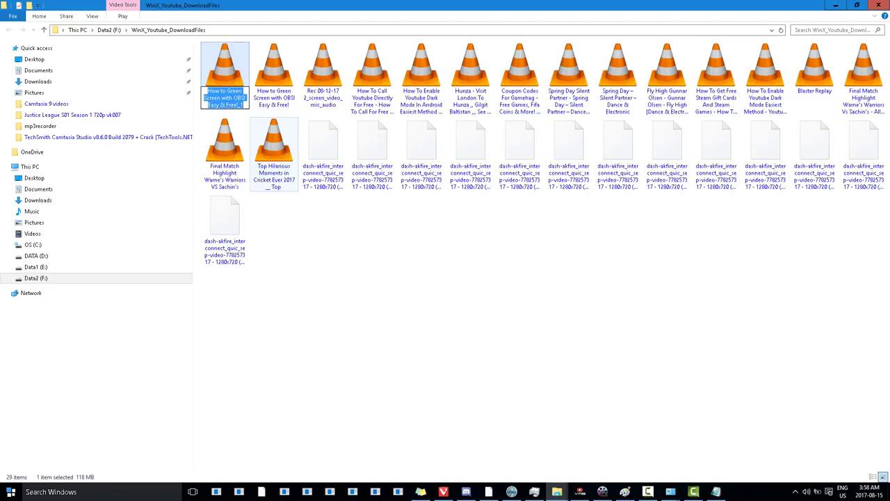
{"action": "key", "text": "Escape"}
Step: Switch to Video Marketing Blaster Pro, copy the full green screen video title again, and return to the video folder
{"action": "left_click", "coordinate": [580, 492]}
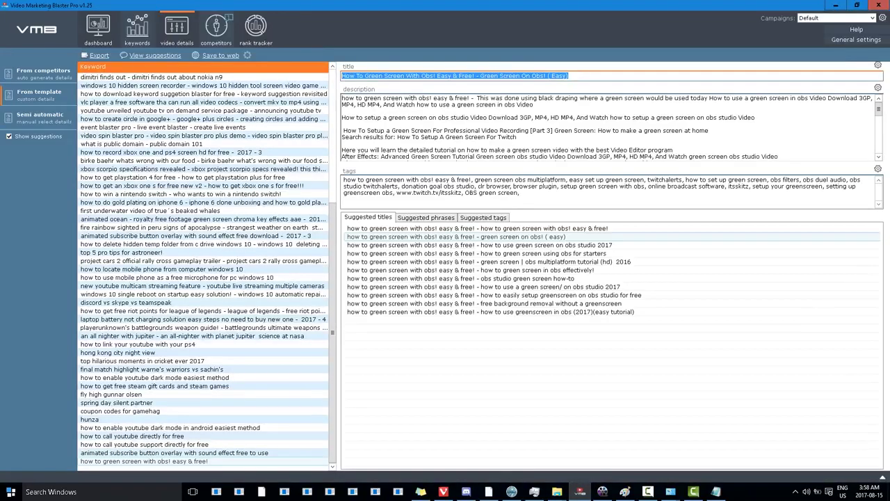
{"action": "right_click", "coordinate": [542, 78]}
{"action": "left_click", "coordinate": [565, 107]}
{"action": "left_click", "coordinate": [835, 5]}
Step: Rename the video "How to Green Screen with OBS! Easy & Free!_1" to "How To Green Screen With Obs! Easy & Free! - Green Screen On Obs! ( Easy)"
{"action": "right_click", "coordinate": [217, 91]}
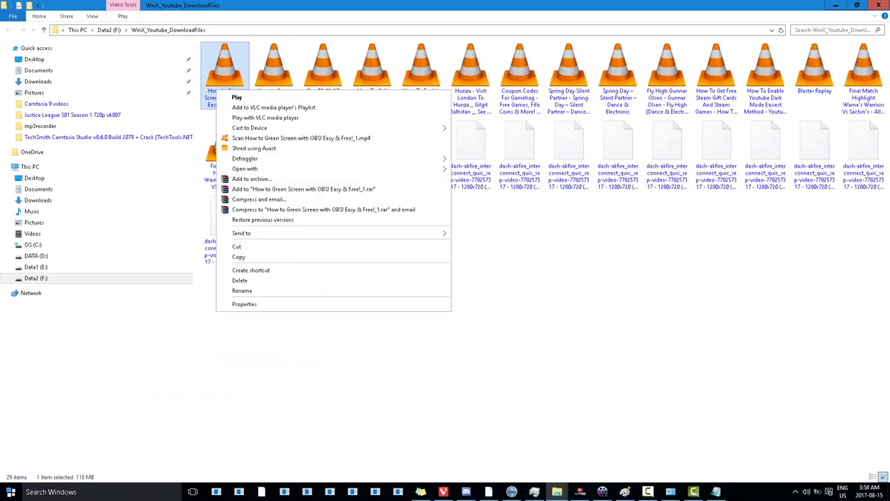
{"action": "left_click", "coordinate": [242, 290]}
{"action": "right_click", "coordinate": [235, 97]}
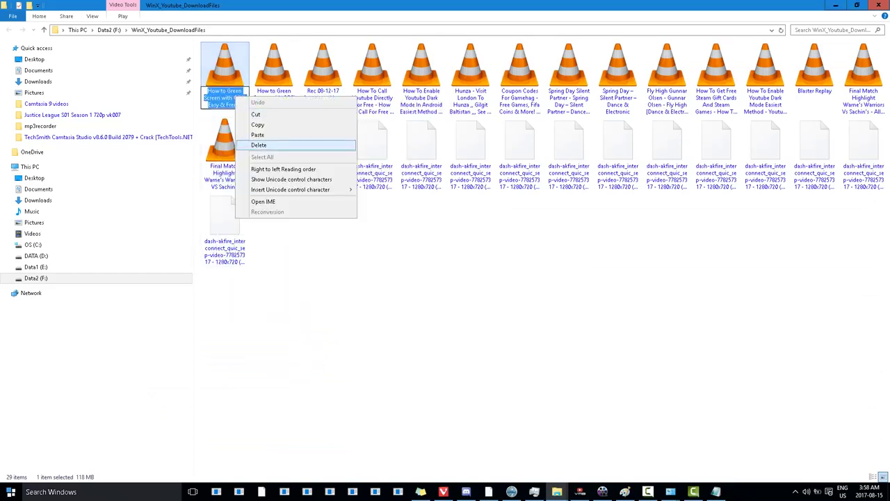
{"action": "left_click", "coordinate": [257, 135]}
{"action": "key", "text": "Return"}
Step: Open the renamed video's detail properties and fill the Title and Subtitle with the copied title
{"action": "right_click", "coordinate": [240, 101]}
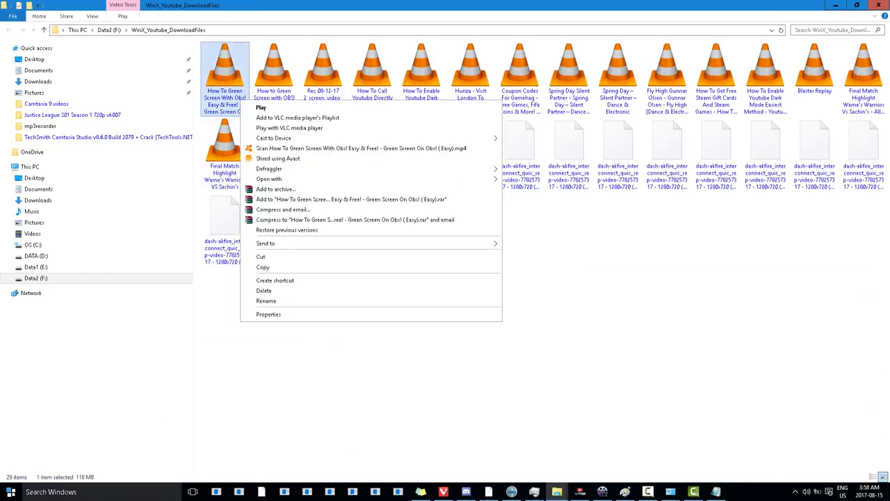
{"action": "left_click", "coordinate": [268, 314]}
{"action": "left_click", "coordinate": [304, 123]}
{"action": "left_click", "coordinate": [345, 155]}
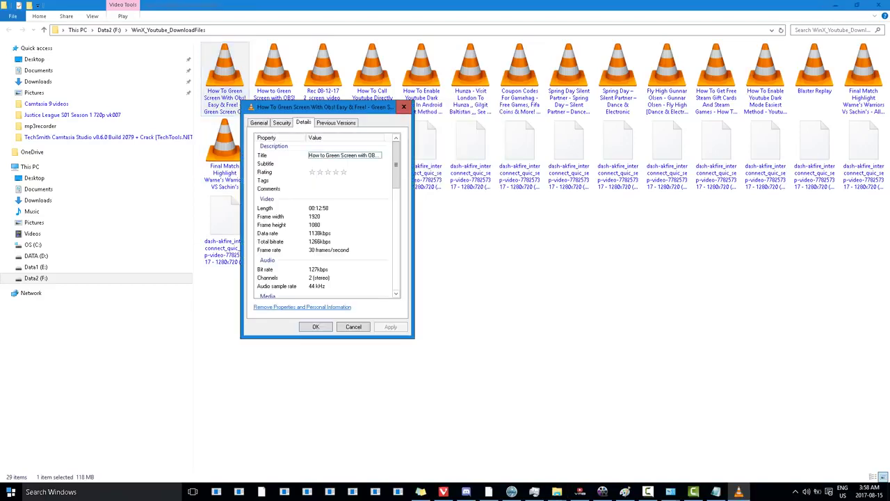
{"action": "right_click", "coordinate": [318, 156]}
{"action": "left_click", "coordinate": [338, 195]}
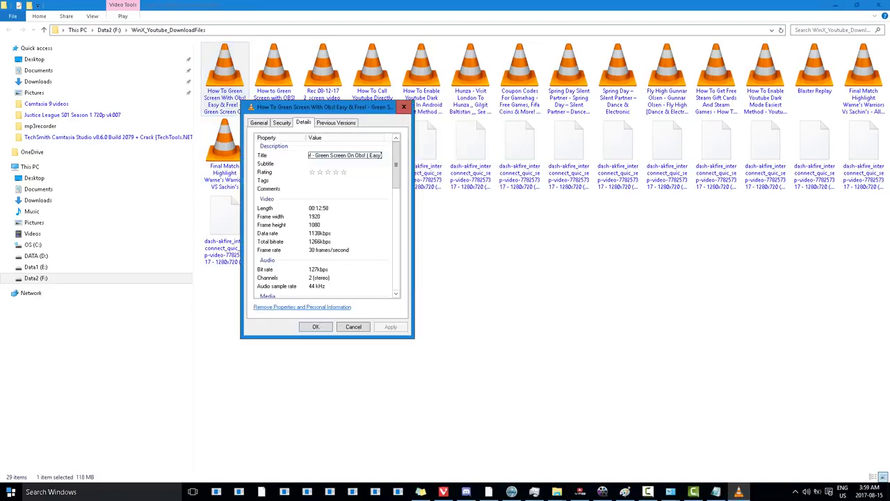
{"action": "left_click", "coordinate": [345, 164]}
{"action": "right_click", "coordinate": [319, 165]}
{"action": "left_click", "coordinate": [338, 201]}
Step: Fill the video's Comments property with the copied title and set its rating to five stars
{"action": "left_click", "coordinate": [344, 188]}
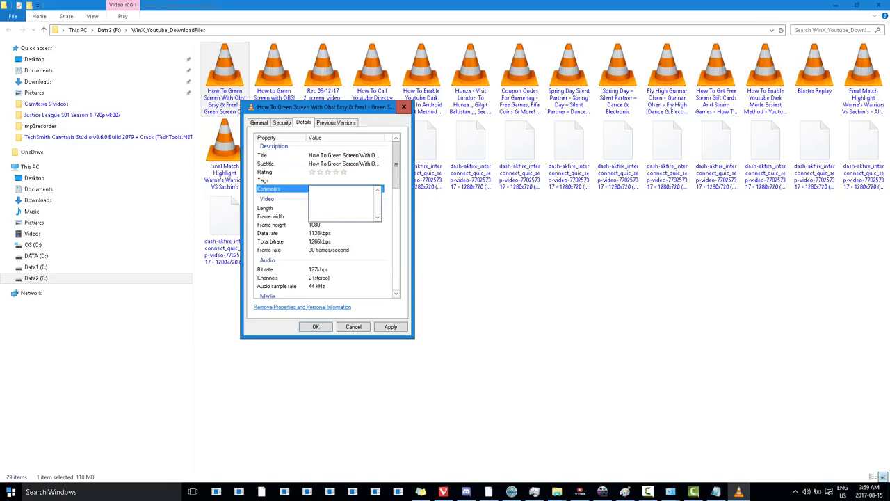
{"action": "right_click", "coordinate": [319, 199]}
{"action": "left_click", "coordinate": [337, 238]}
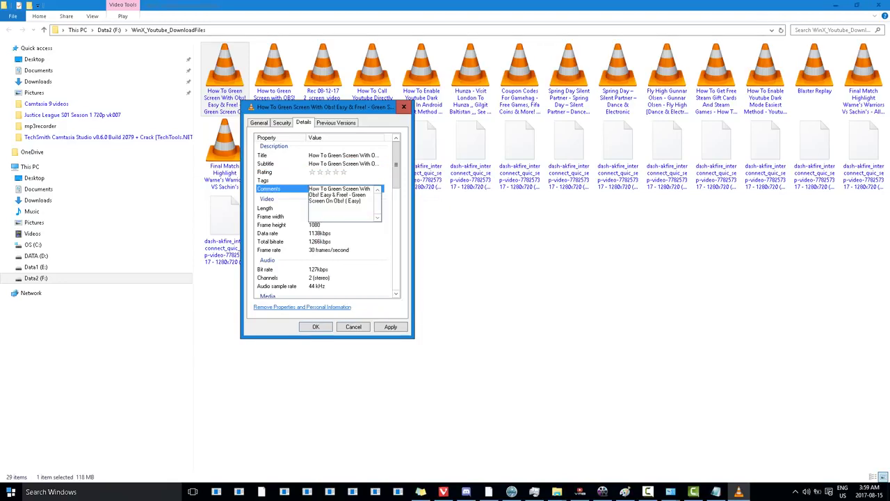
{"action": "left_click", "coordinate": [344, 171]}
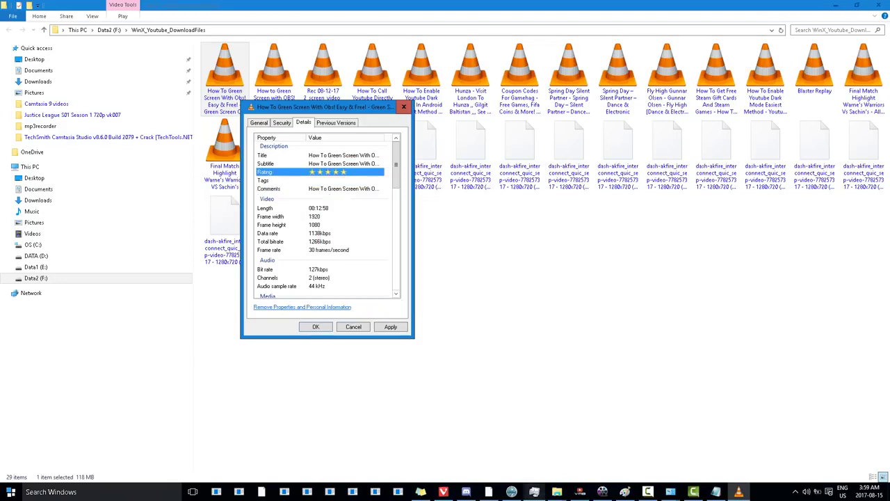
Step: Copy all the tags from Video Marketing Blaster Pro and return to the video's properties
{"action": "left_click", "coordinate": [580, 492]}
{"action": "left_click", "coordinate": [557, 193]}
{"action": "key", "text": "ctrl+a"}
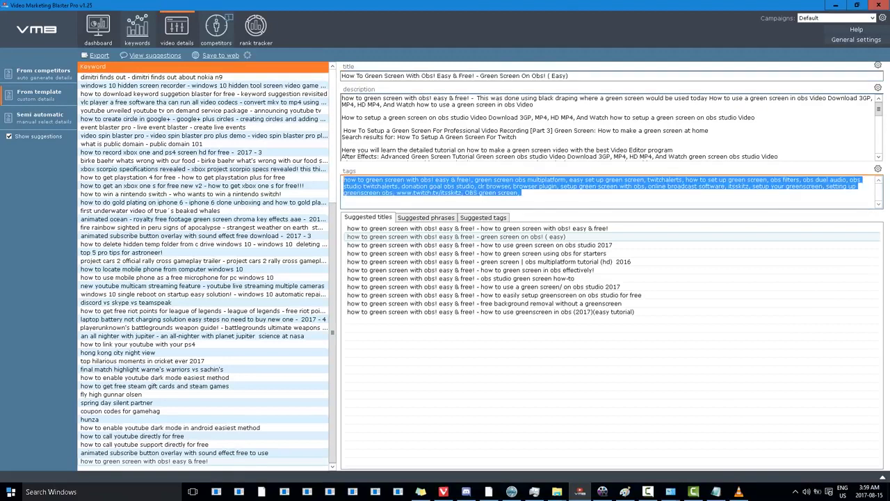
{"action": "right_click", "coordinate": [357, 191]}
{"action": "left_click", "coordinate": [379, 222]}
{"action": "key", "text": "alt+Tab"}
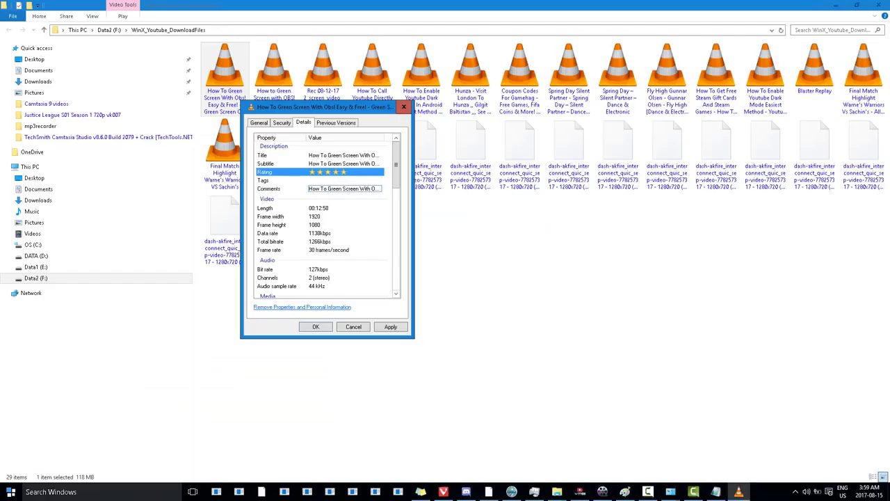
Step: Paste the copied tags into the video's Tags property, apply the changes and close the properties
{"action": "right_click", "coordinate": [341, 180]}
{"action": "left_click", "coordinate": [351, 218]}
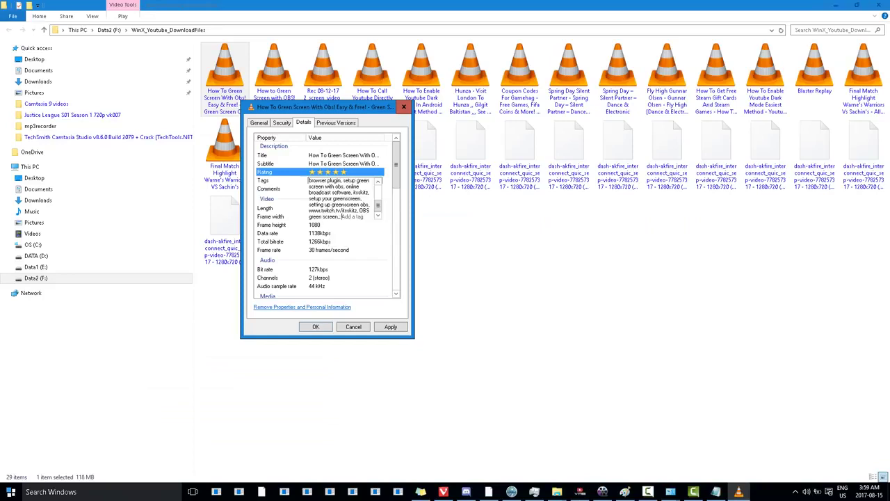
{"action": "left_click", "coordinate": [334, 250]}
{"action": "left_click", "coordinate": [391, 327]}
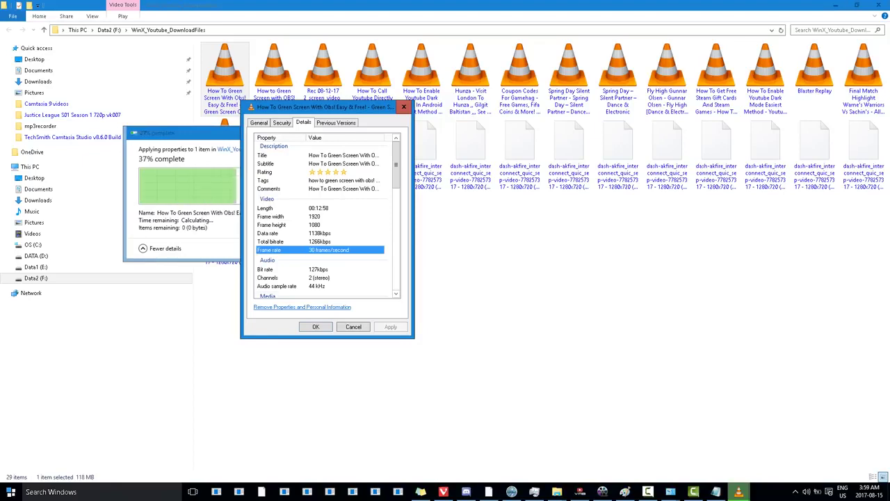
{"action": "key", "text": "Return"}
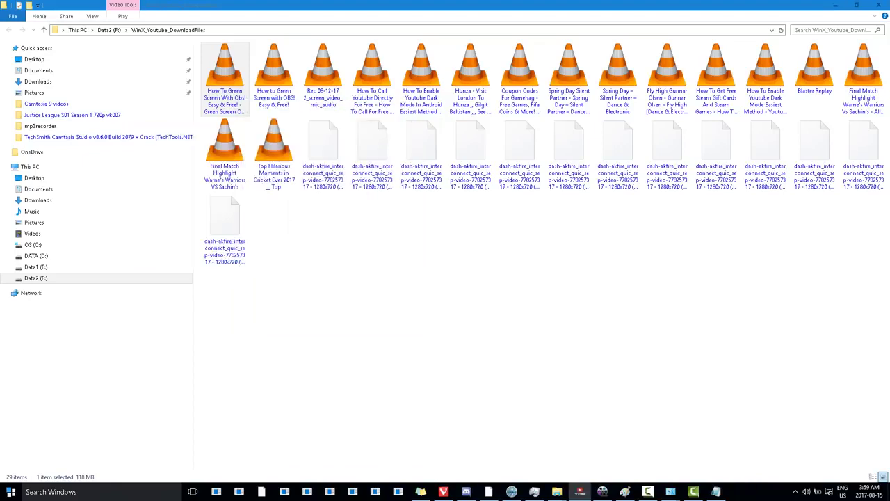
Step: Minimize the video folder and close the WinX HD Video Converter Deluxe options and program
{"action": "left_click", "coordinate": [836, 4]}
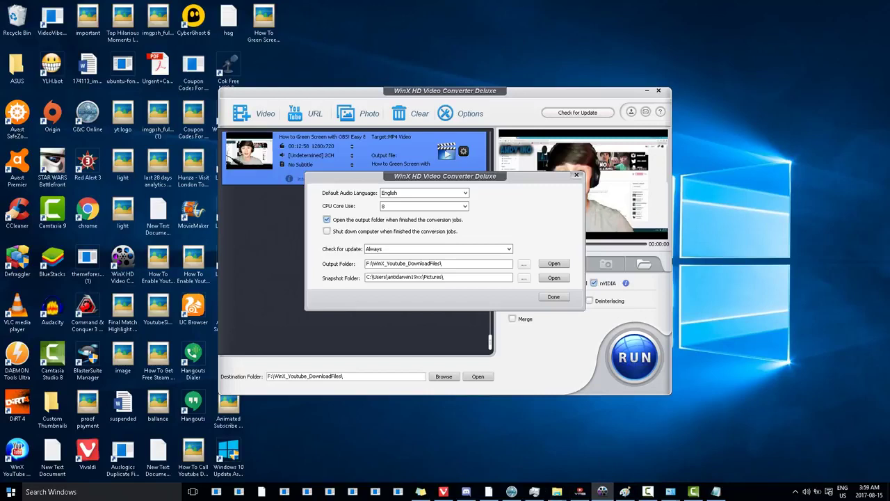
{"action": "left_click", "coordinate": [577, 176]}
{"action": "left_click", "coordinate": [659, 91]}
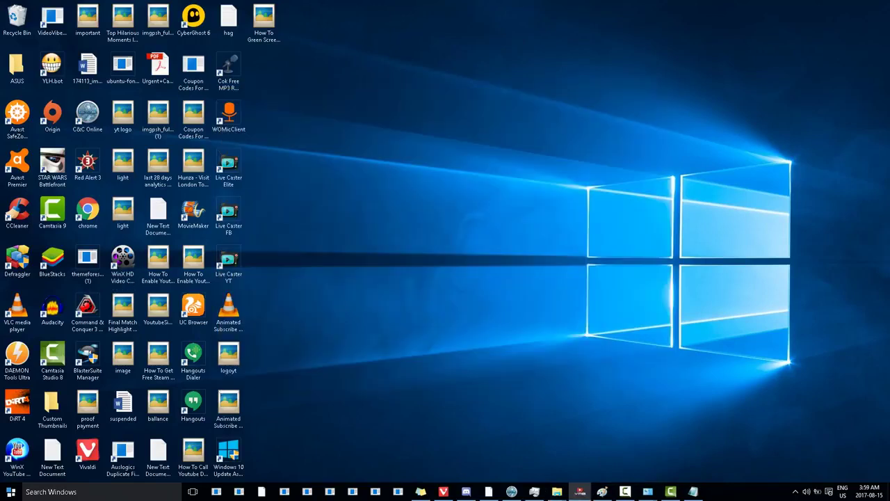
Step: Replace the Notepad text with "file is optimized just like the custom thumbnail now lets upload the video", and minimize Notepad
{"action": "left_click", "coordinate": [693, 492]}
{"action": "left_click_drag", "start_coordinate": [558, 398], "coordinate": [133, 237]}
{"action": "key", "text": "ctrl+a"}
{"action": "key", "text": "BackSpace"}
{"action": "type", "text": "file is optimi"}
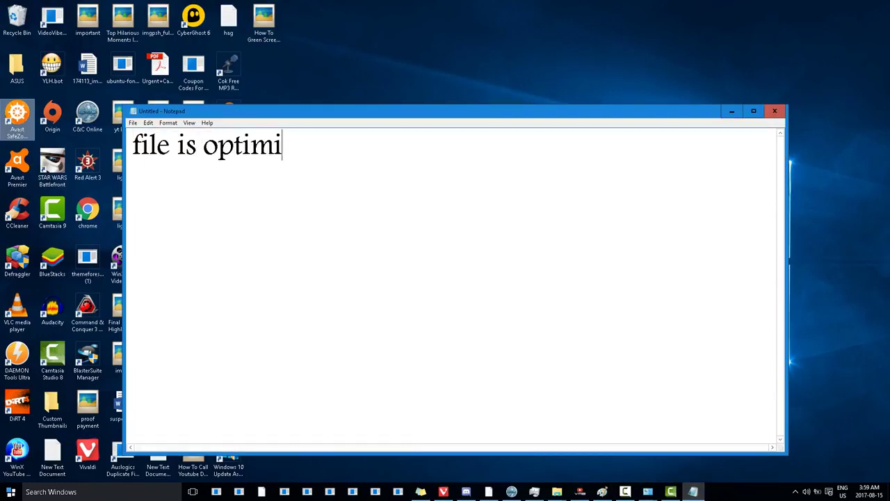
{"action": "type", "text": "zed just the"}
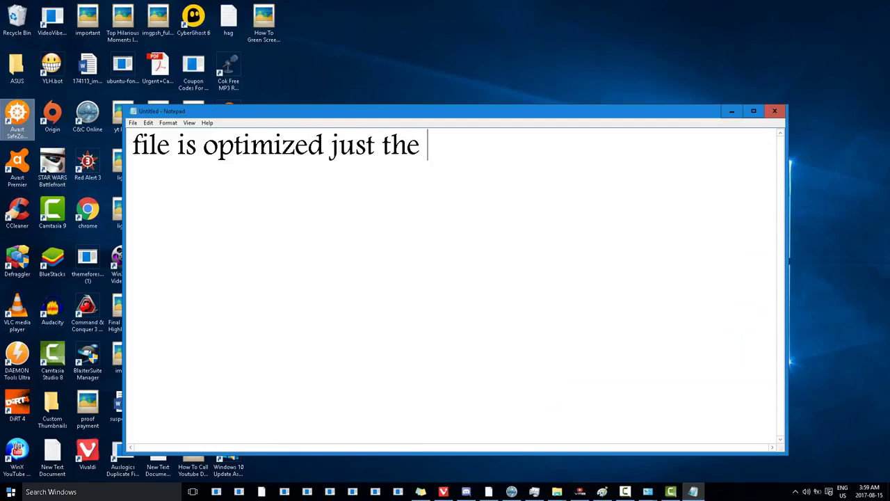
{"action": "key", "text": "BackSpace"}
{"action": "key", "text": "BackSpace"}
{"action": "type", "text": "like the cus"}
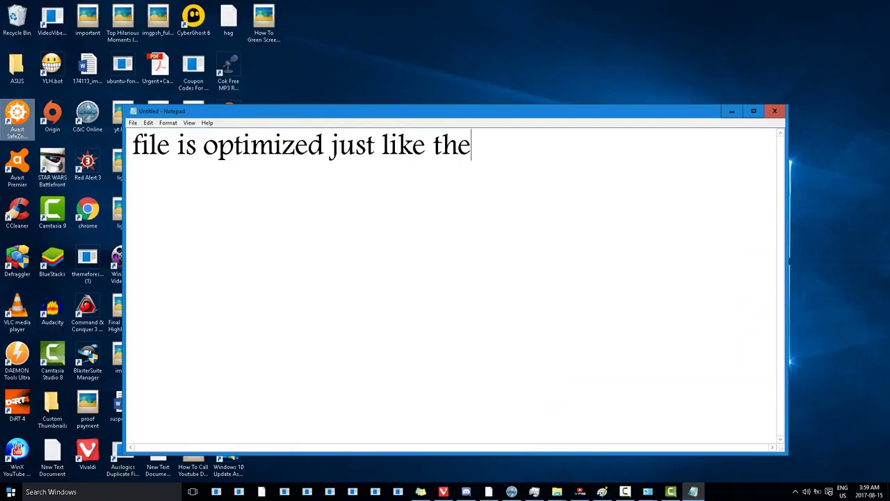
{"action": "type", "text": "tom tu"}
{"action": "key", "text": "BackSpace"}
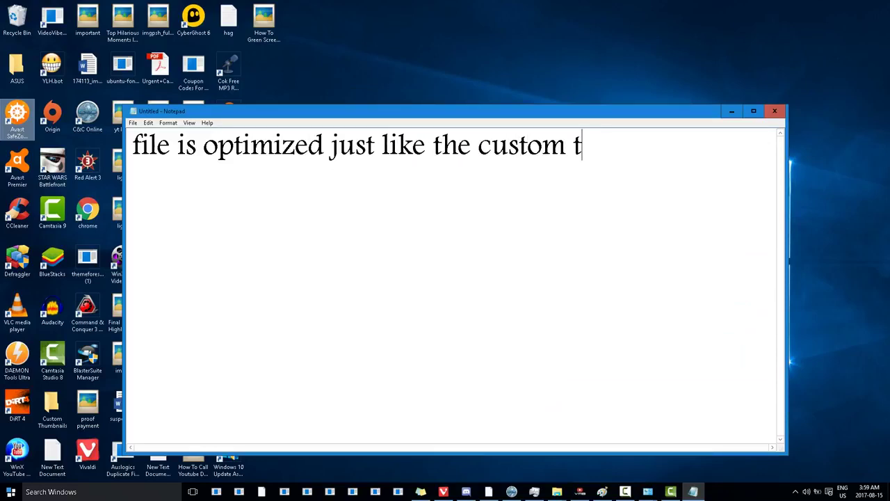
{"action": "type", "text": "humbnail"}
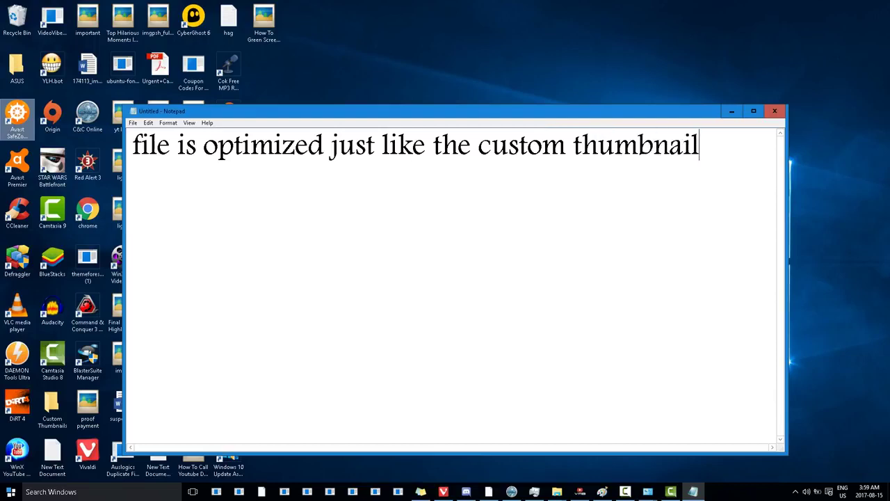
{"action": "type", "text": " now lets up"}
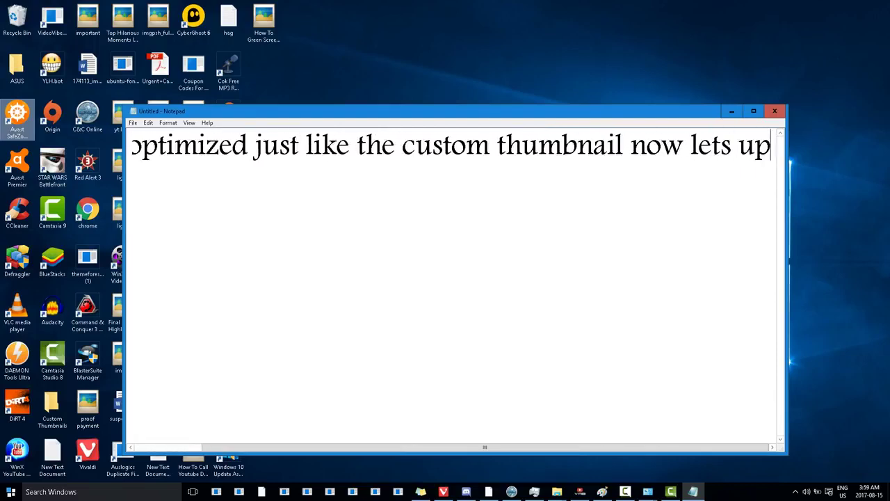
{"action": "type", "text": "load the video"}
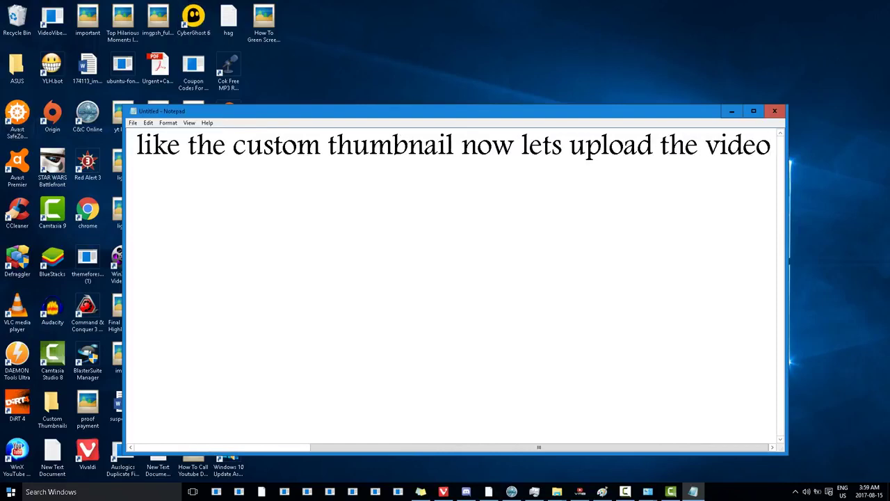
{"action": "left_click", "coordinate": [732, 112]}
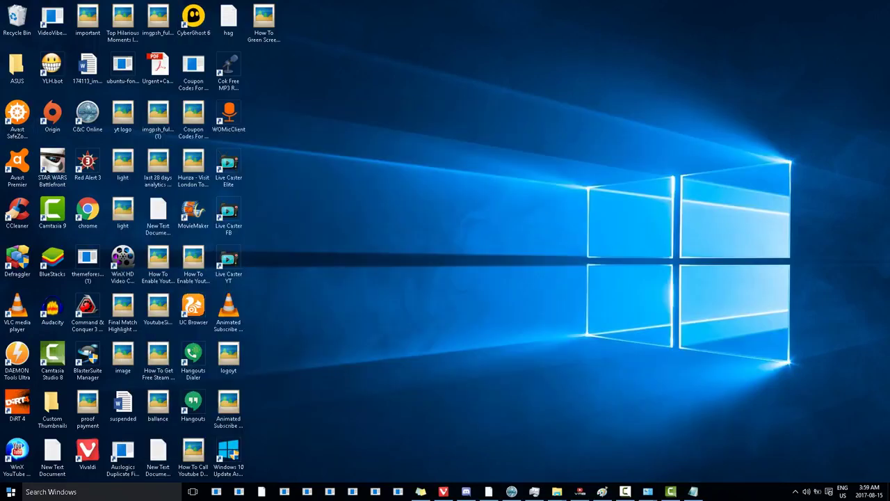
Step: Upload the renamed green screen video from the WinX_Youtube_DownloadFiles folder to the YouTube upload page in Chrome
{"action": "left_click", "coordinate": [489, 492]}
{"action": "scroll", "coordinate": [586, 237], "scroll_direction": "up", "scroll_amount": 10}
{"action": "scroll", "coordinate": [445, 257], "scroll_direction": "up", "scroll_amount": 2}
{"action": "key", "text": "ctrl+Tab"}
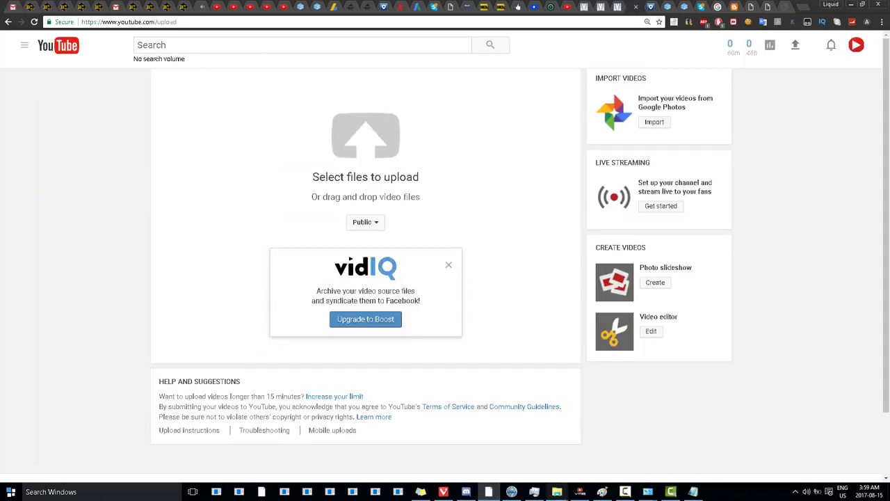
{"action": "mouse_move", "coordinate": [557, 491]}
{"action": "left_click", "coordinate": [656, 449]}
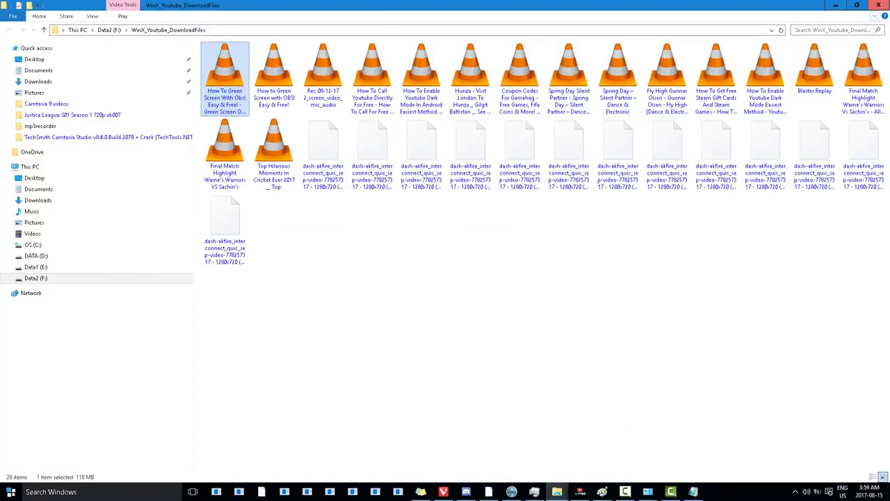
{"action": "left_click", "coordinate": [856, 5]}
{"action": "left_click_drag", "start_coordinate": [354, 247], "coordinate": [366, 135]}
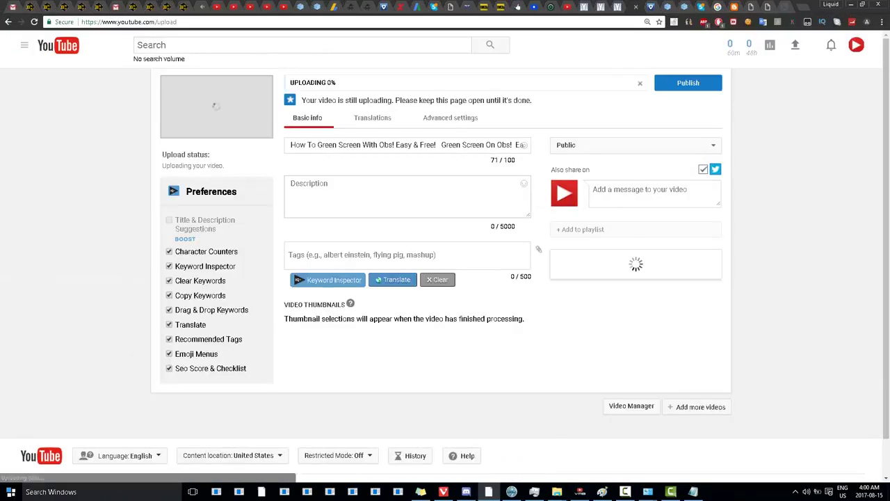
Step: Copy the full video title from Video Marketing Blaster Pro and return to the YouTube upload page
{"action": "left_click", "coordinate": [602, 492]}
{"action": "left_click", "coordinate": [581, 492]}
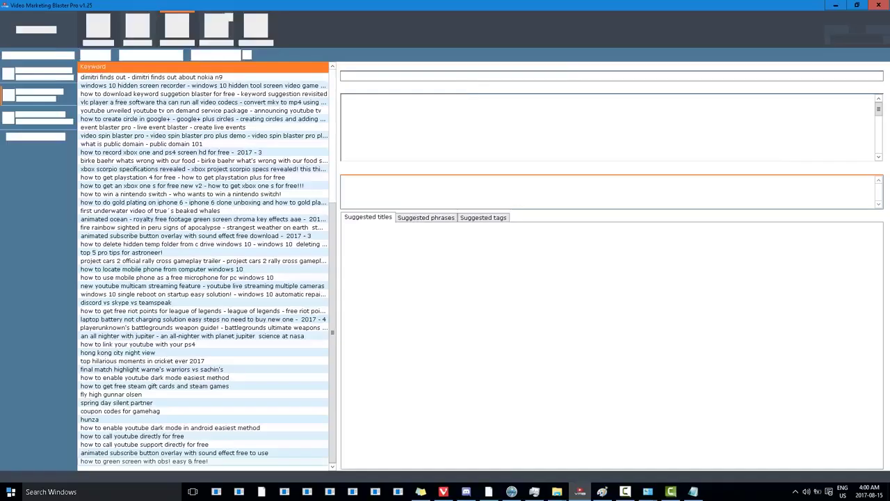
{"action": "left_click_drag", "start_coordinate": [571, 76], "coordinate": [345, 76]}
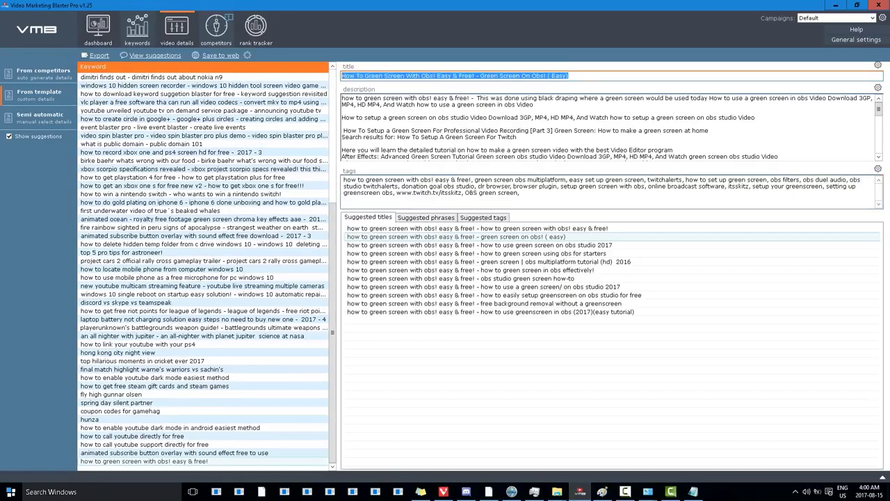
{"action": "right_click", "coordinate": [356, 75]}
{"action": "left_click", "coordinate": [376, 106]}
{"action": "left_click", "coordinate": [835, 5]}
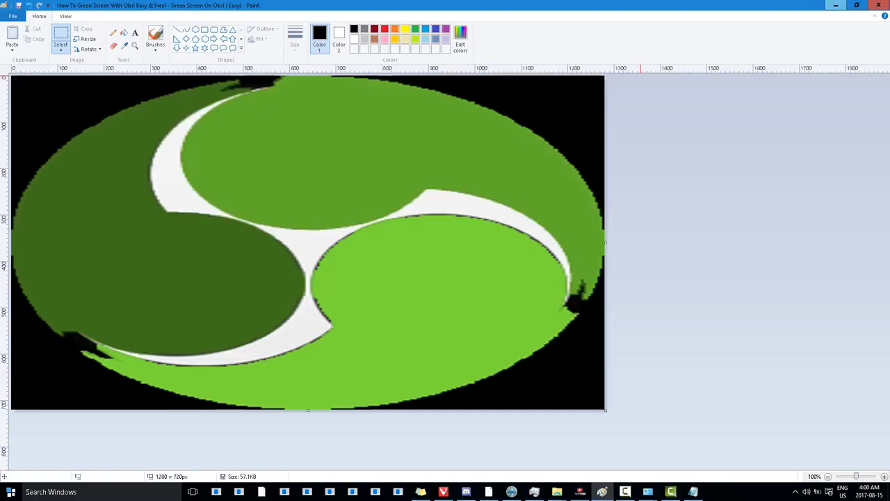
{"action": "left_click", "coordinate": [836, 5]}
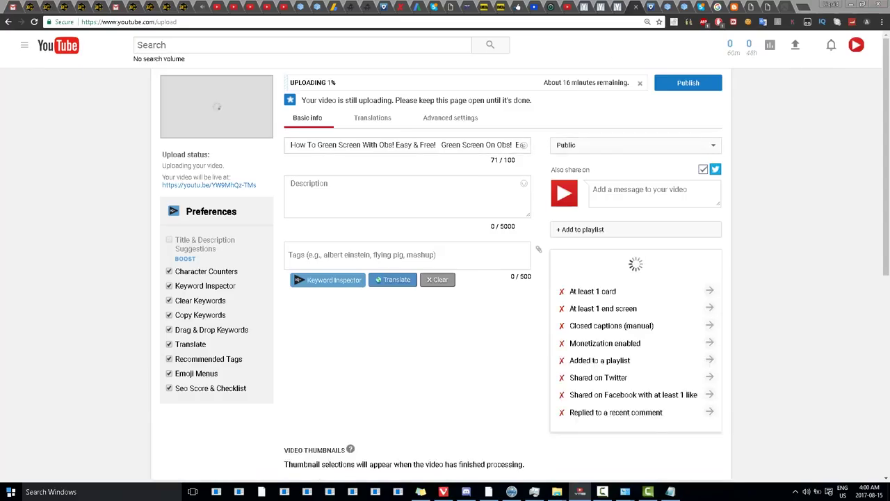
Step: Replace the upload's title with the copied title and paste it as the social sharing message too
{"action": "triple_click", "coordinate": [367, 145]}
{"action": "right_click", "coordinate": [388, 143]}
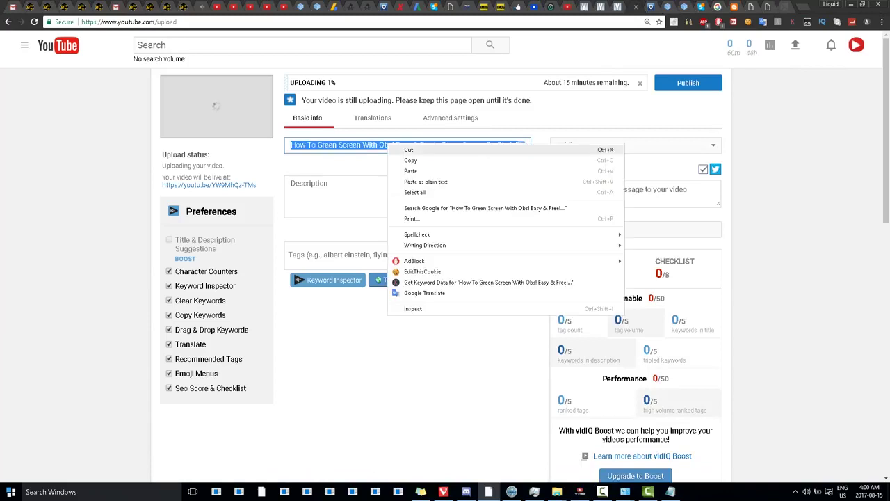
{"action": "left_click", "coordinate": [411, 171]}
{"action": "right_click", "coordinate": [621, 190]}
{"action": "left_click", "coordinate": [644, 244]}
Step: Copy the full video description from Video Marketing Blaster Pro and paste it as the description of the YouTube upload
{"action": "left_click", "coordinate": [581, 492]}
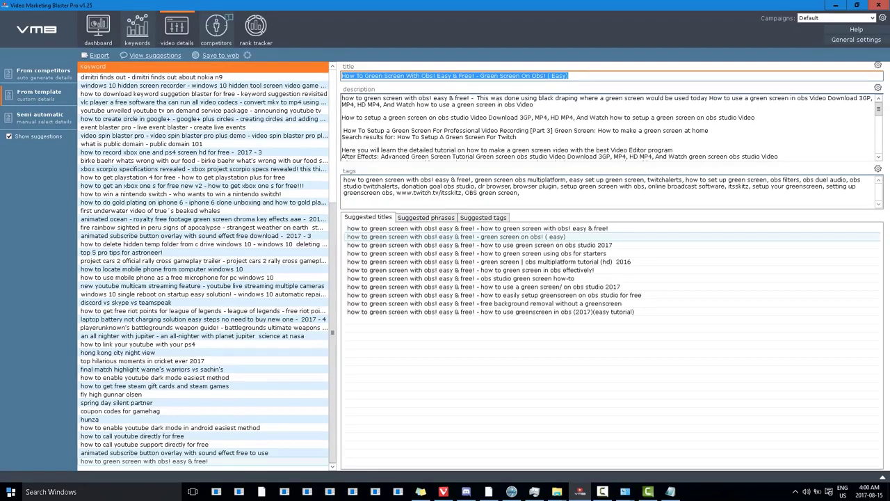
{"action": "key", "text": "Tab"}
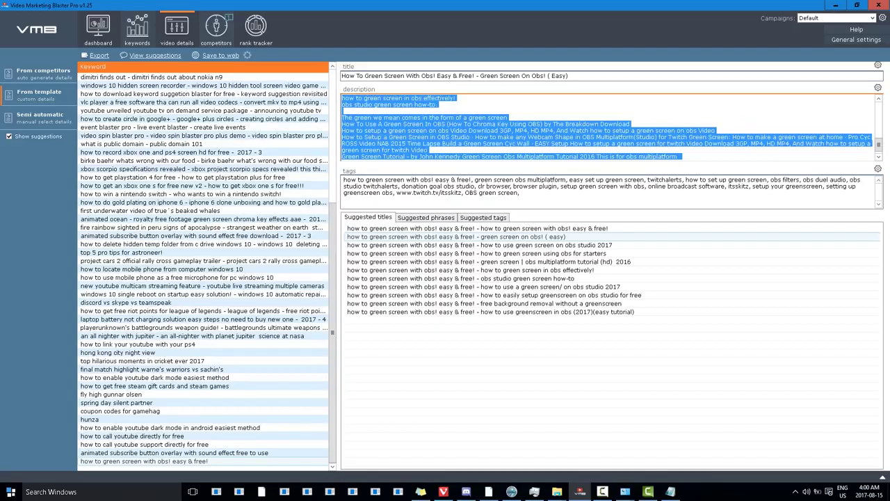
{"action": "key", "text": "alt+Tab"}
{"action": "left_click", "coordinate": [389, 185]}
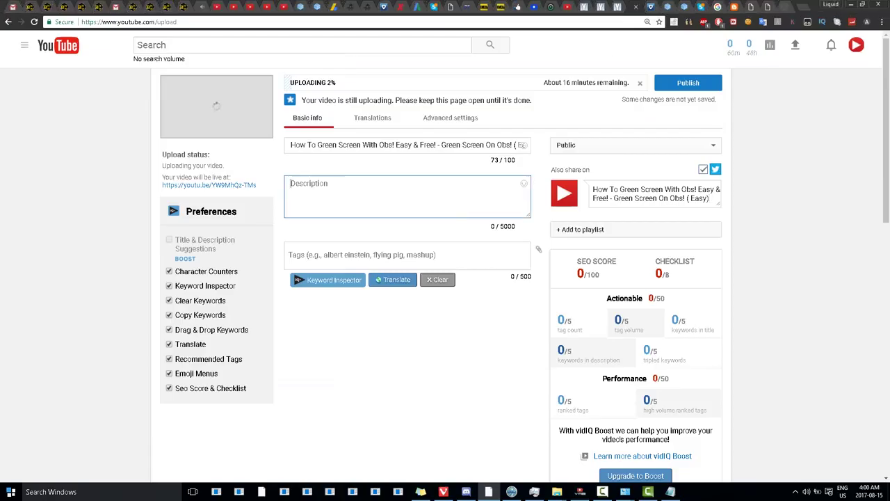
{"action": "right_click", "coordinate": [390, 184]}
{"action": "left_click", "coordinate": [413, 238]}
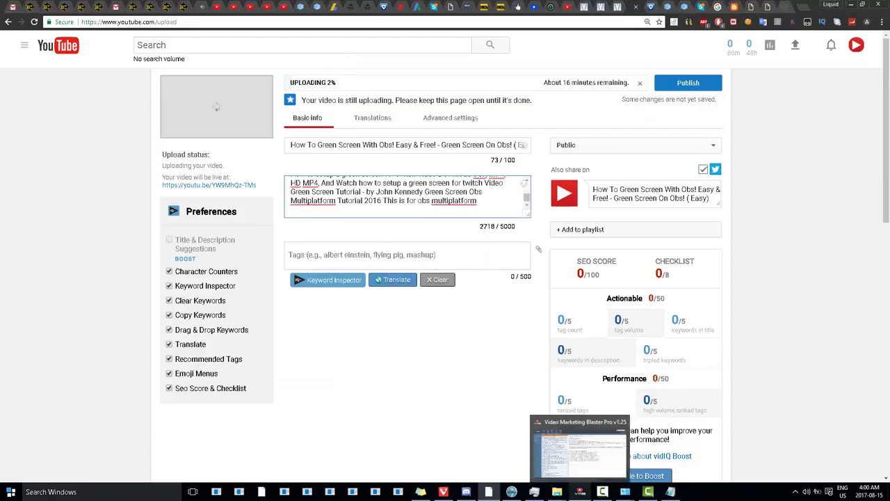
Step: Copy all tags from Video Marketing Blaster Pro and paste them as plain text into the YouTube upload's tags
{"action": "key", "text": "alt+Tab"}
{"action": "key", "text": "Tab"}
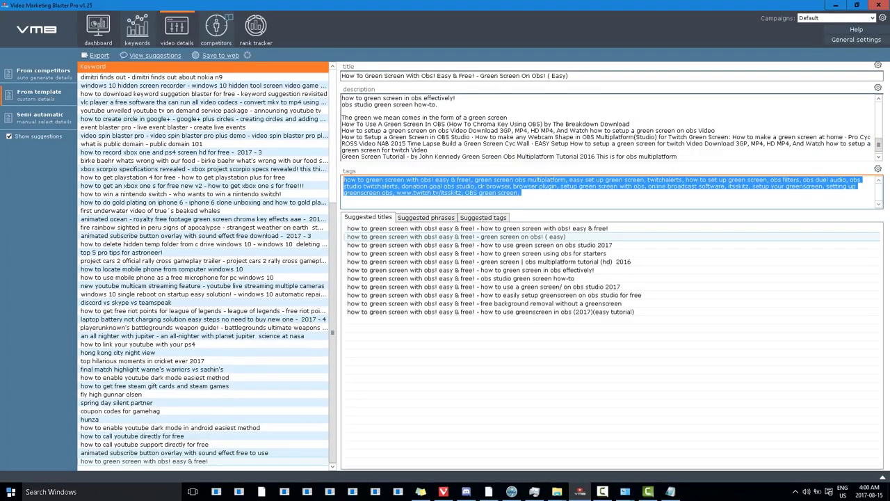
{"action": "right_click", "coordinate": [380, 178]}
{"action": "left_click", "coordinate": [403, 206]}
{"action": "key", "text": "alt+Tab"}
{"action": "left_click", "coordinate": [384, 255]}
{"action": "right_click", "coordinate": [384, 251]}
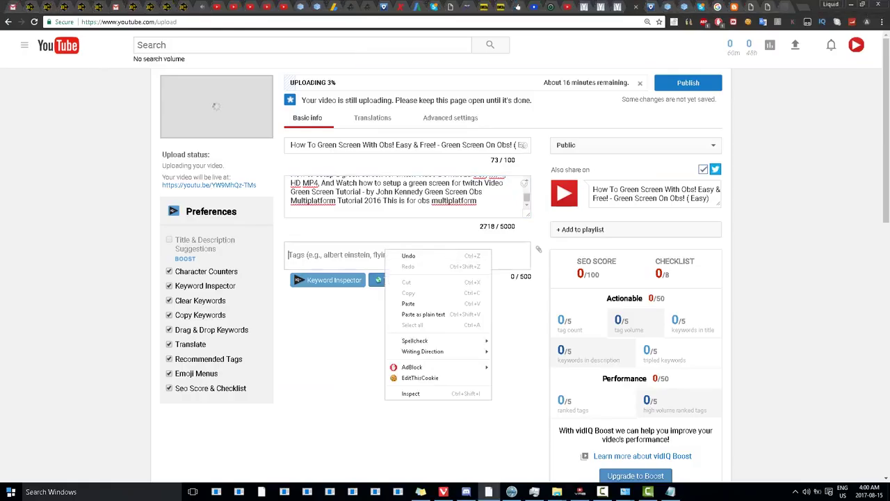
{"action": "left_click", "coordinate": [423, 314]}
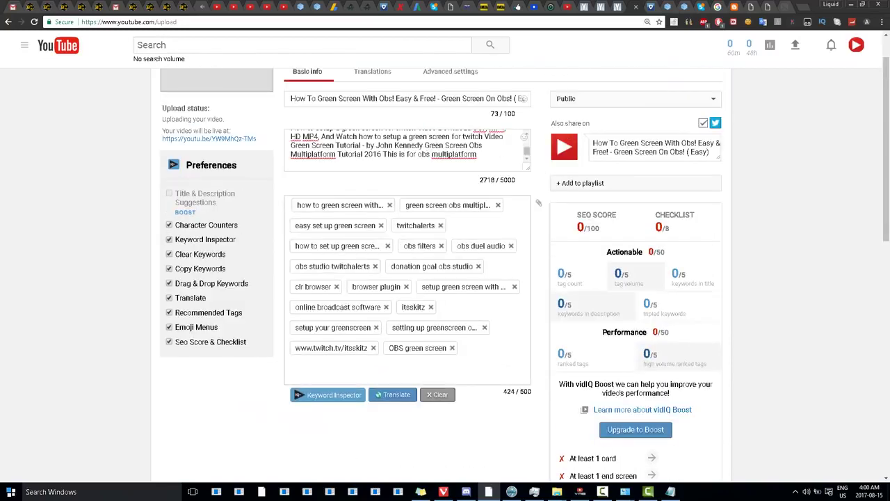
Step: Set the original language of the video's title and description to English in the translation settings
{"action": "scroll", "coordinate": [423, 306], "scroll_direction": "up", "scroll_amount": 2}
{"action": "left_click", "coordinate": [373, 118]}
{"action": "left_click", "coordinate": [317, 157]}
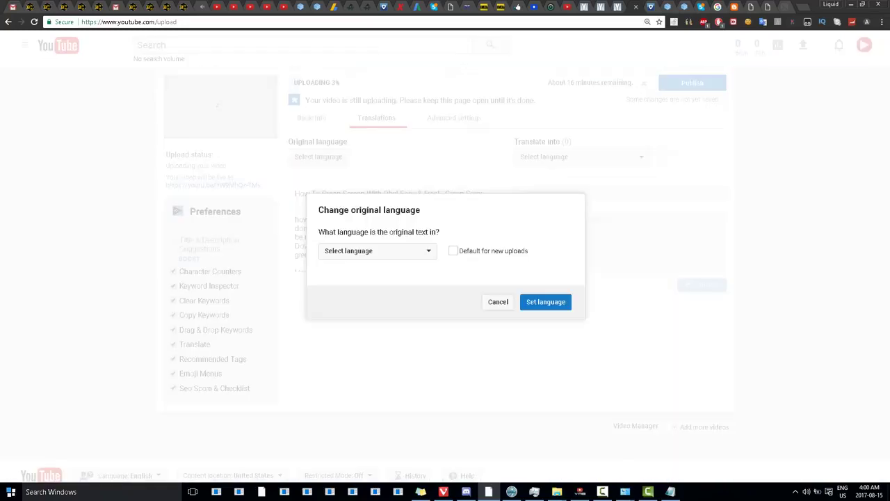
{"action": "left_click", "coordinate": [377, 250]}
{"action": "left_click", "coordinate": [346, 270]}
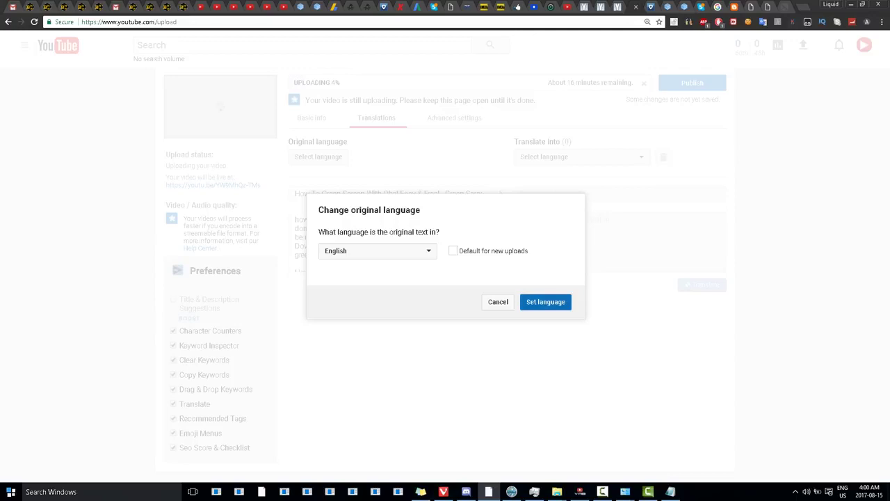
{"action": "left_click", "coordinate": [545, 301]}
Step: Set the video's license and rights ownership to Creative Commons - Attribution in the advanced settings
{"action": "left_click", "coordinate": [451, 118]}
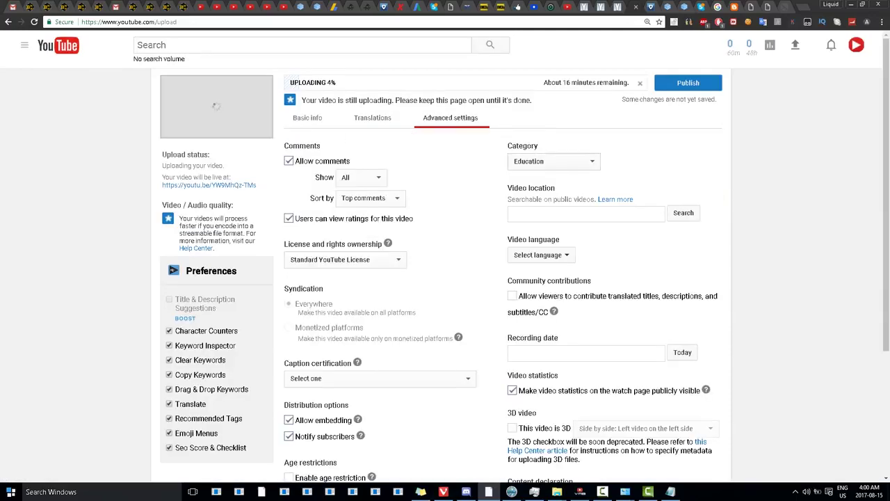
{"action": "left_click", "coordinate": [567, 213]}
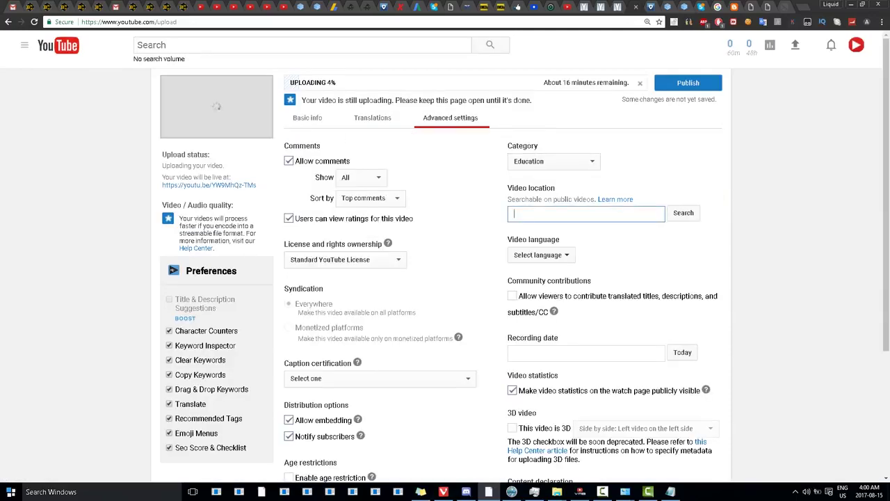
{"action": "scroll", "coordinate": [521, 275], "scroll_direction": "down", "scroll_amount": 1}
{"action": "left_click", "coordinate": [345, 213]}
{"action": "left_click", "coordinate": [330, 231]}
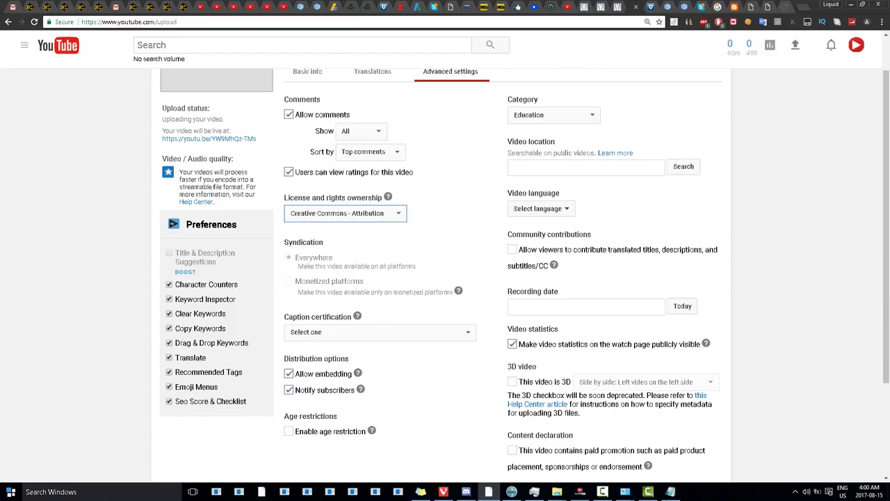
{"action": "scroll", "coordinate": [334, 230], "scroll_direction": "down", "scroll_amount": 1}
{"action": "scroll", "coordinate": [441, 271], "scroll_direction": "up", "scroll_amount": 2}
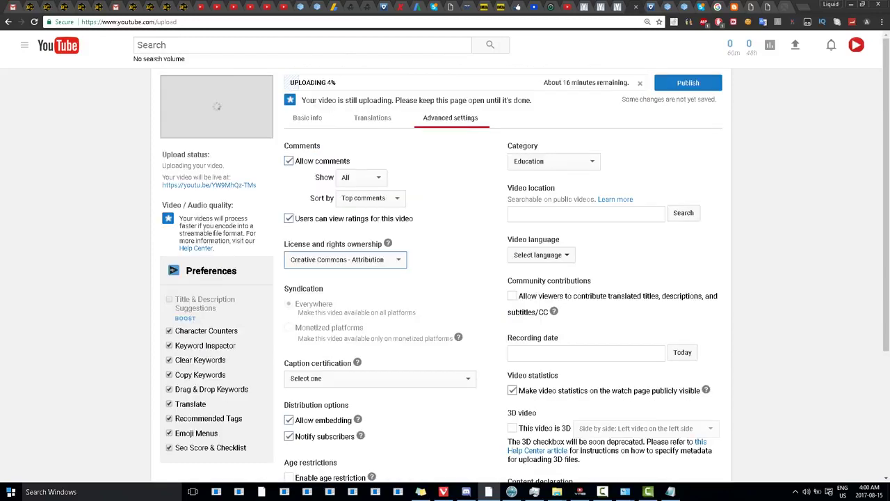
{"action": "scroll", "coordinate": [445, 278], "scroll_direction": "down", "scroll_amount": 5}
{"action": "scroll", "coordinate": [446, 278], "scroll_direction": "up", "scroll_amount": 6}
Step: Review the translation settings and the title, description and tags entered in the basic info of the upload
{"action": "left_click", "coordinate": [372, 118]}
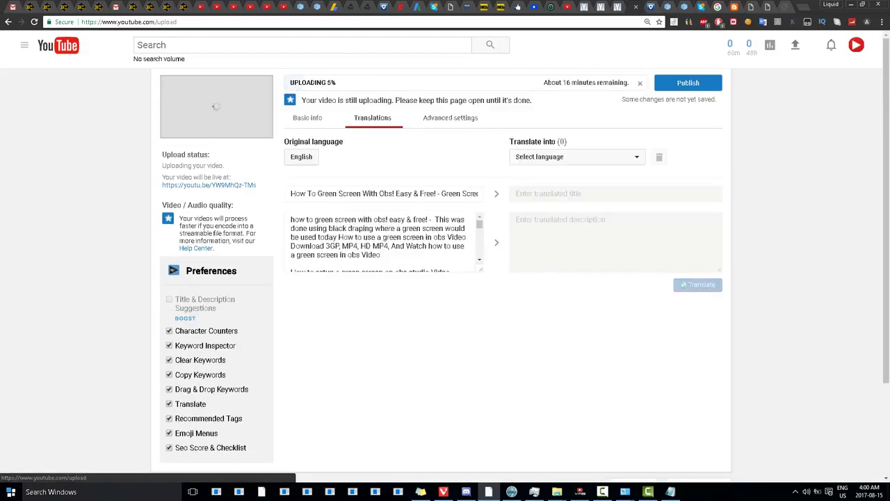
{"action": "left_click", "coordinate": [307, 117]}
{"action": "scroll", "coordinate": [445, 278], "scroll_direction": "down", "scroll_amount": 10}
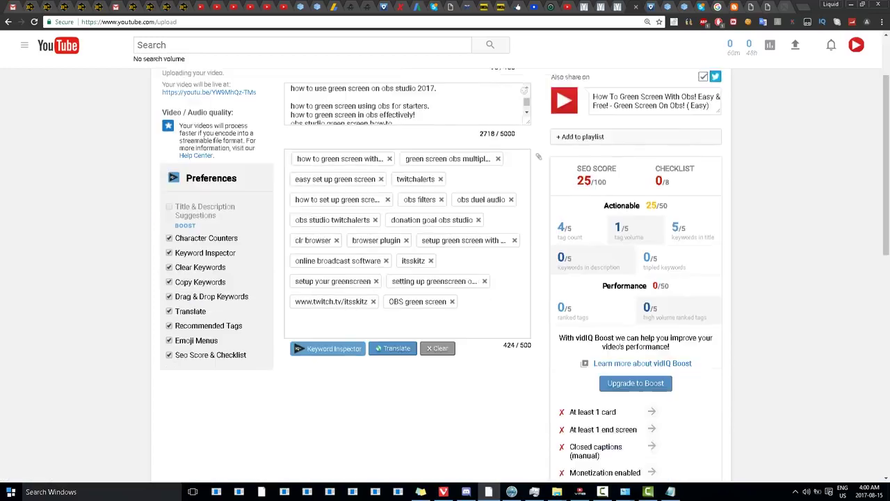
{"action": "scroll", "coordinate": [445, 278], "scroll_direction": "up", "scroll_amount": 10}
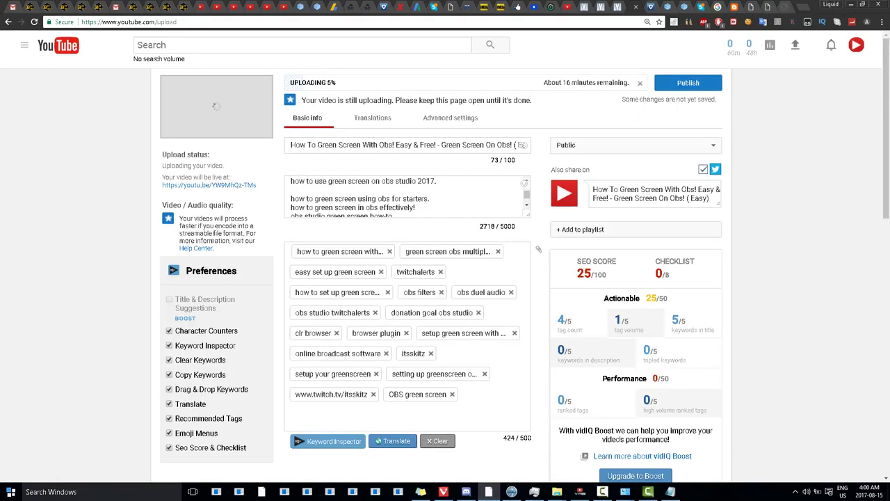
{"action": "left_click", "coordinate": [580, 492]}
{"action": "left_click", "coordinate": [580, 492]}
Step: Replace the Notepad text with "ok now you saw i put same title in title position on youtube as well"
{"action": "left_click", "coordinate": [671, 492]}
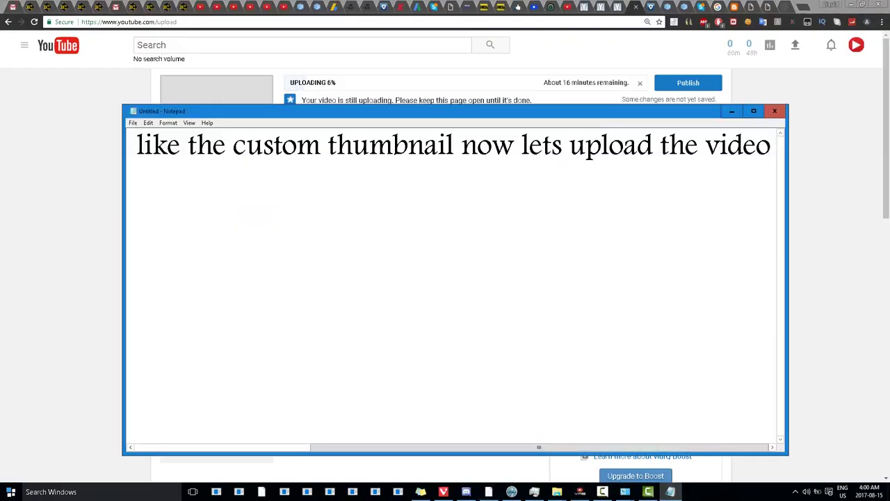
{"action": "key", "text": "ctrl+a"}
{"action": "key", "text": "BackSpace"}
{"action": "type", "text": "ok"}
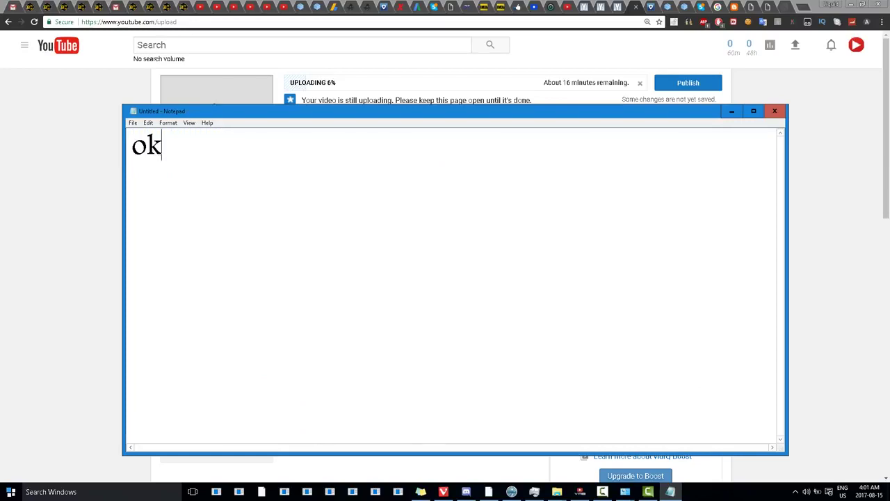
{"action": "type", "text": " now you s"}
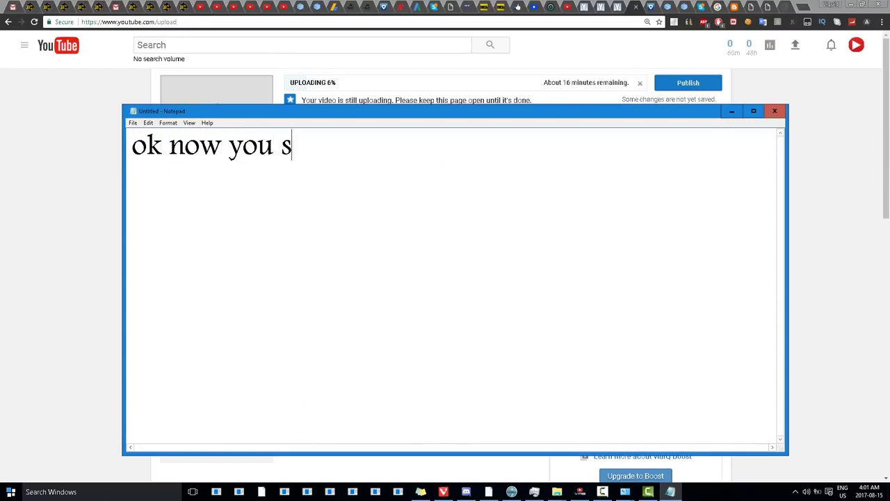
{"action": "type", "text": "aw i s"}
{"action": "key", "text": "BackSpace"}
{"action": "type", "text": "put"}
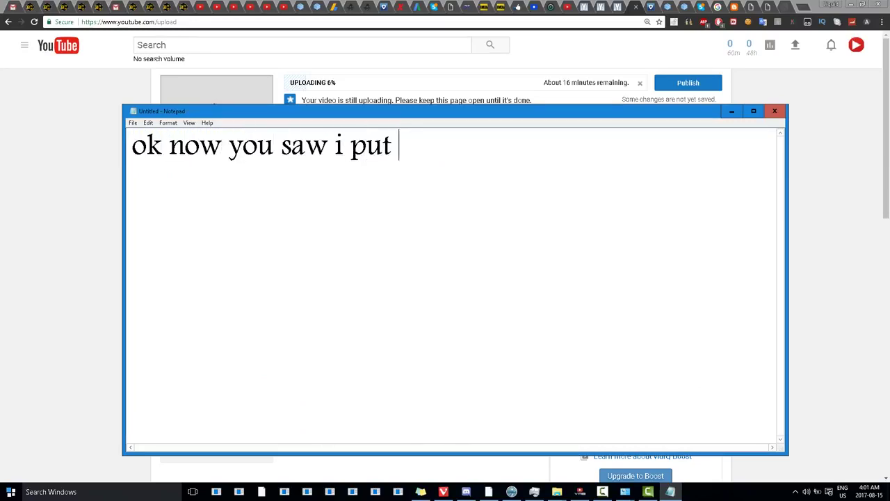
{"action": "type", "text": " same title in "}
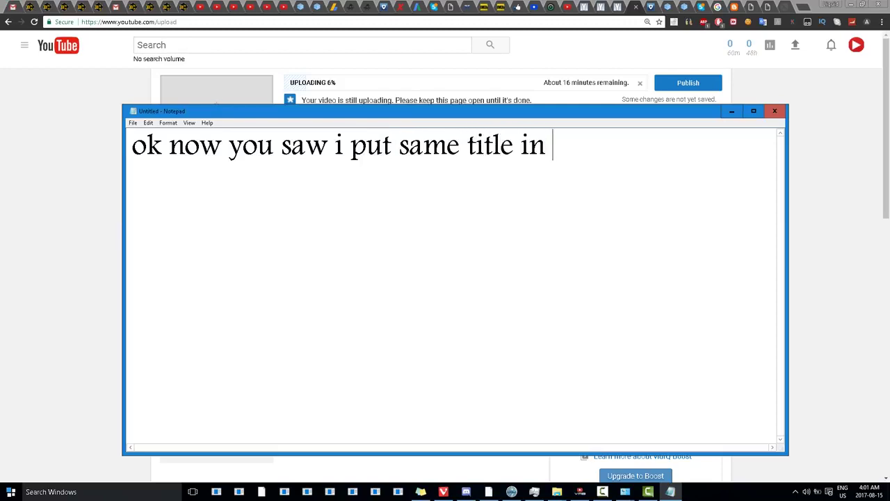
{"action": "type", "text": "title posi"}
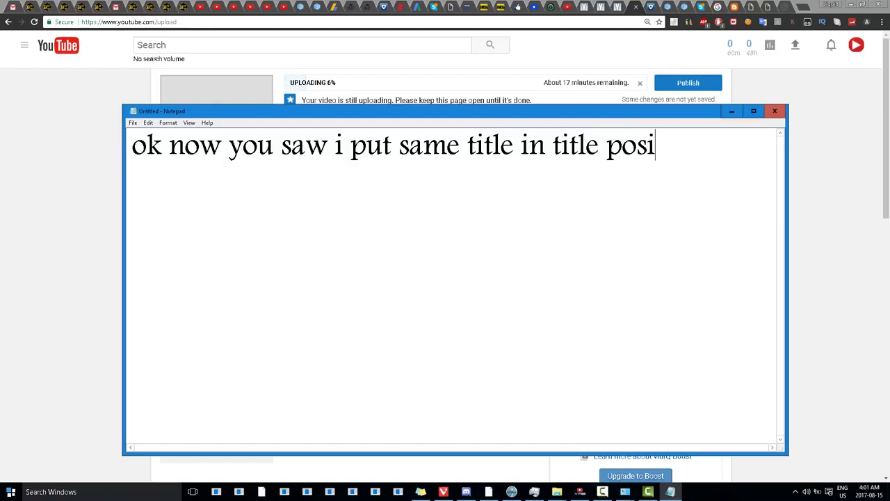
{"action": "type", "text": "tion on youtube as well"}
{"action": "key", "text": "Return"}
Step: Add the lines "the same tags i used inside the files that we optimized" and "and i put creative commons attribution" to the note
{"action": "type", "text": "t"}
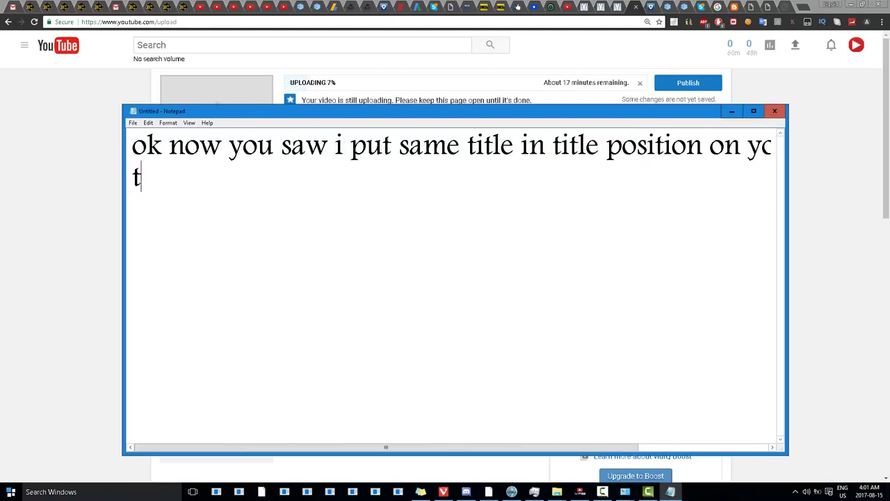
{"action": "type", "text": "he same tags i used inside the files that"}
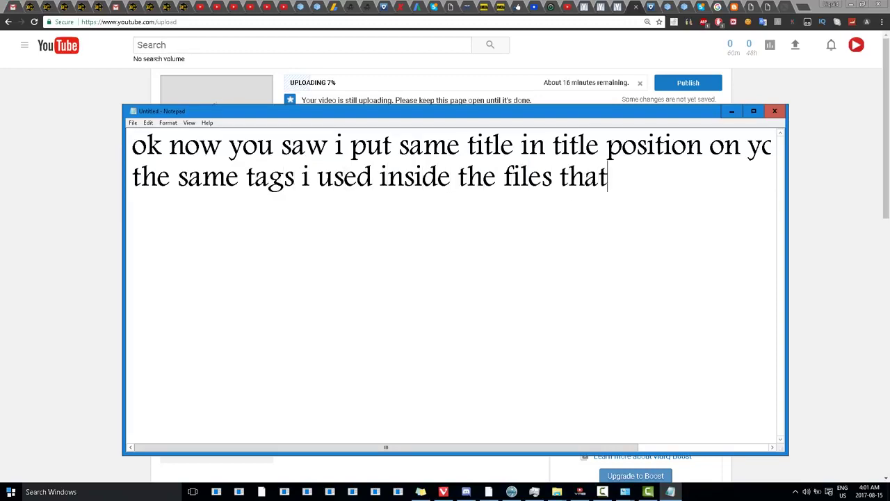
{"action": "type", "text": " we optimized"}
{"action": "key", "text": "Return"}
{"action": "type", "text": "and i put creative commons att"}
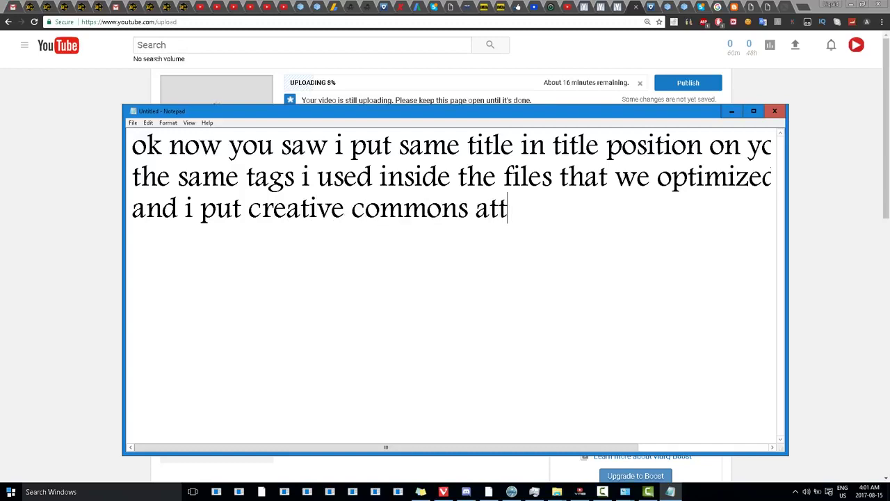
{"action": "type", "text": "ribution"}
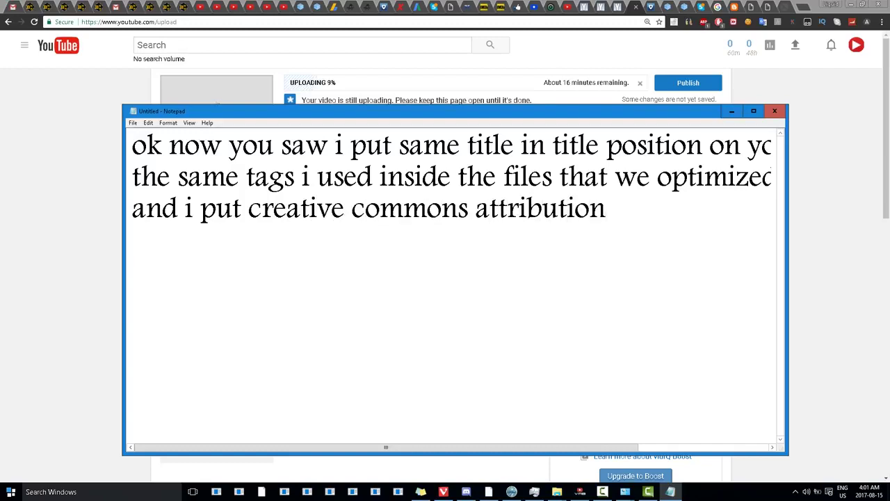
{"action": "left_click_drag", "start_coordinate": [445, 112], "coordinate": [473, 116]}
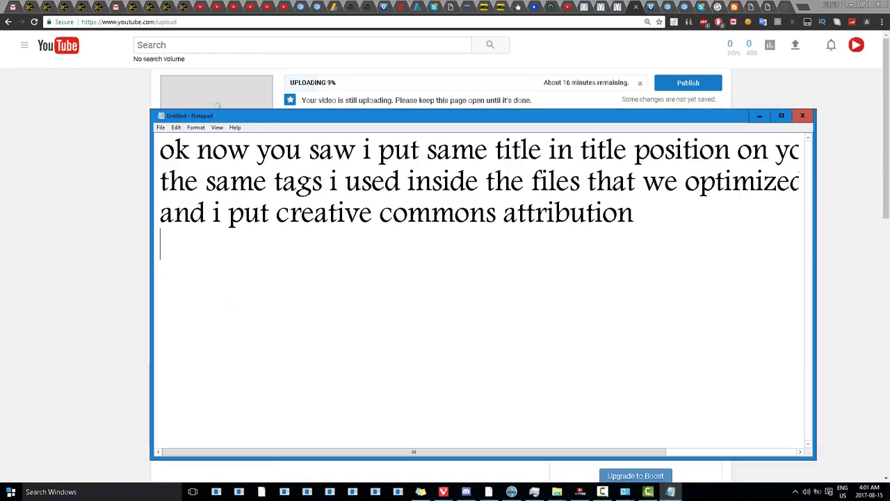
Step: Add lines reading "also share on section i put", "same title there as well now remember" and "once video is"
{"action": "type", "text": "also "}
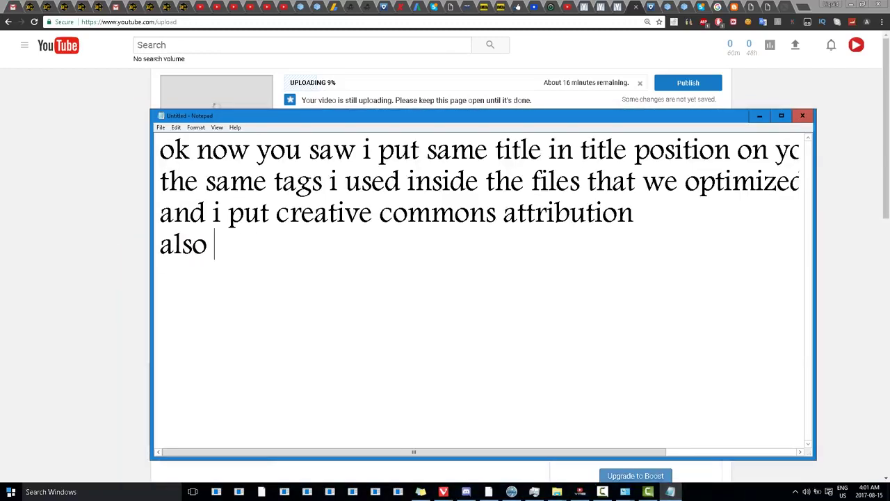
{"action": "type", "text": "share on sec"}
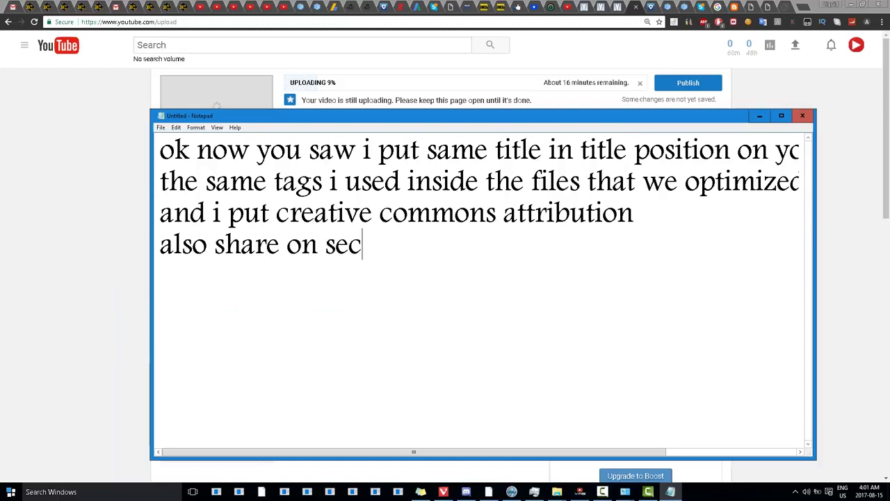
{"action": "type", "text": "tion i put "}
{"action": "type", "text": "same title th"}
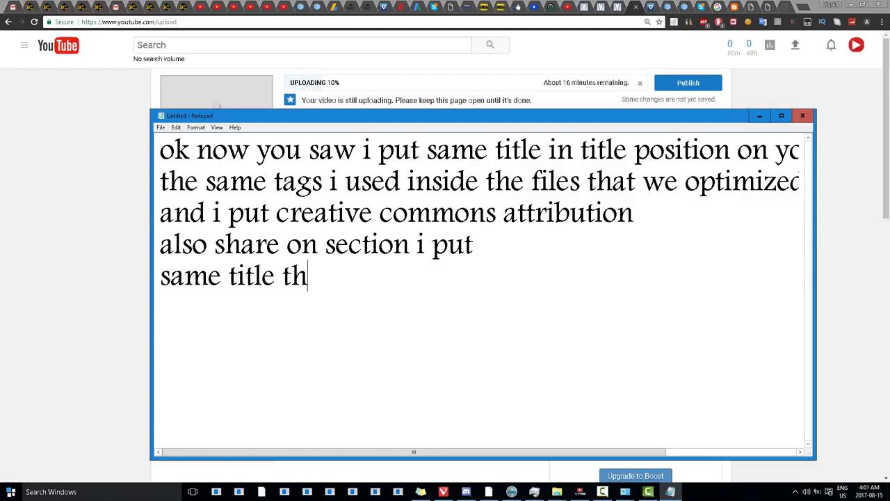
{"action": "type", "text": "ere as well no"}
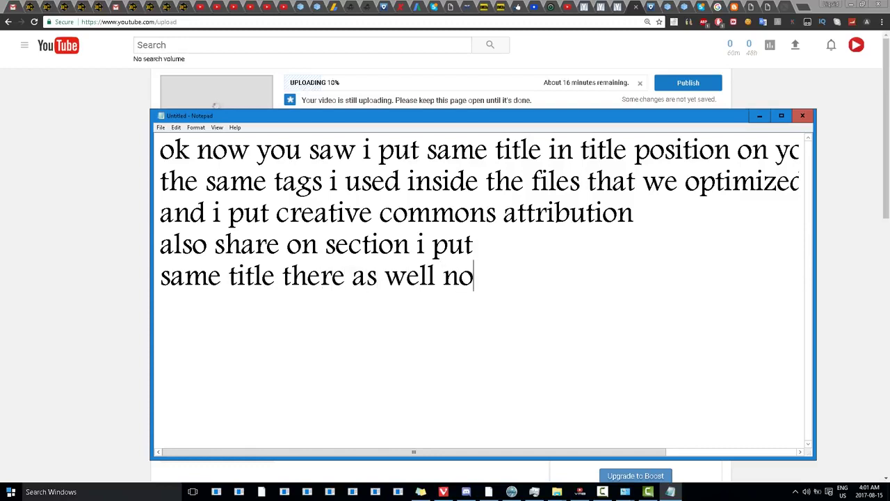
{"action": "type", "text": "w remember"}
{"action": "key", "text": "Return"}
{"action": "type", "text": "once video is"}
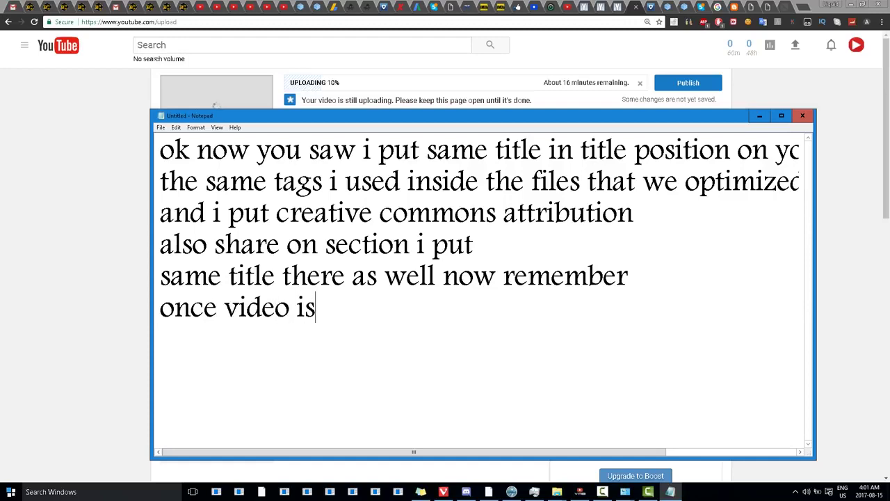